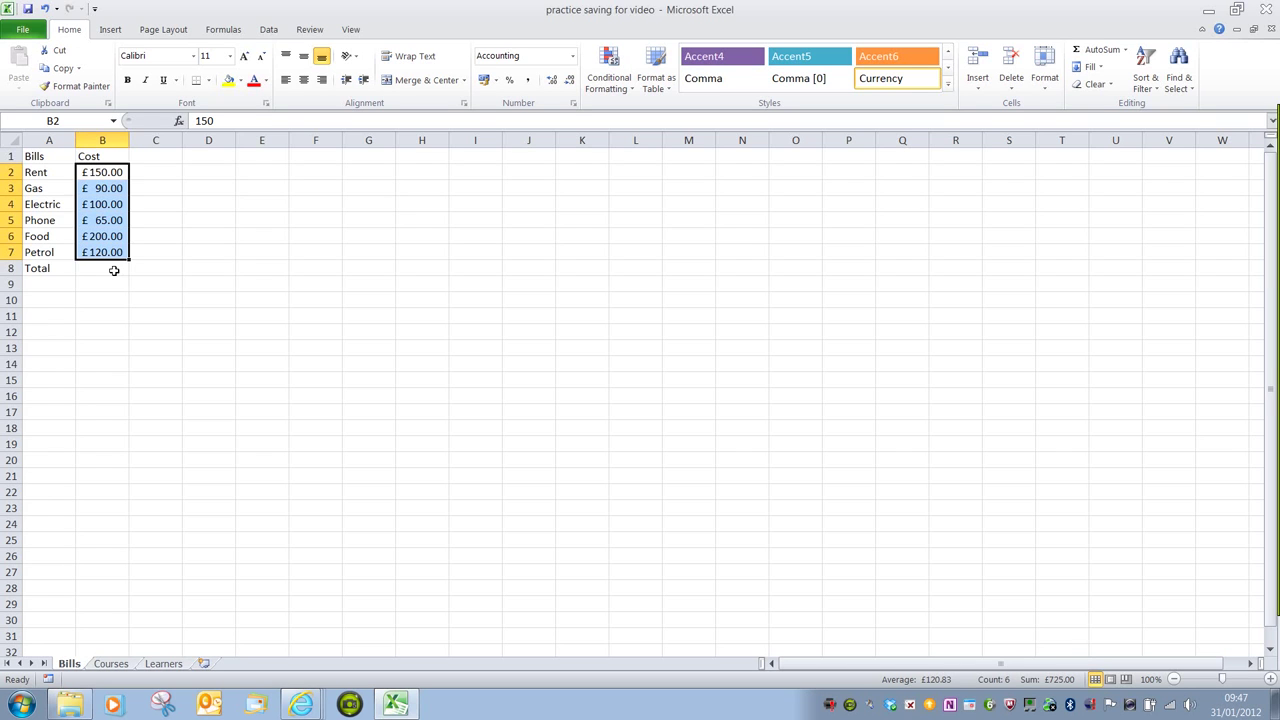
Enter =150+90+100+65+200+120 in Total cell B8 so it shows 725
left_click(112, 275)
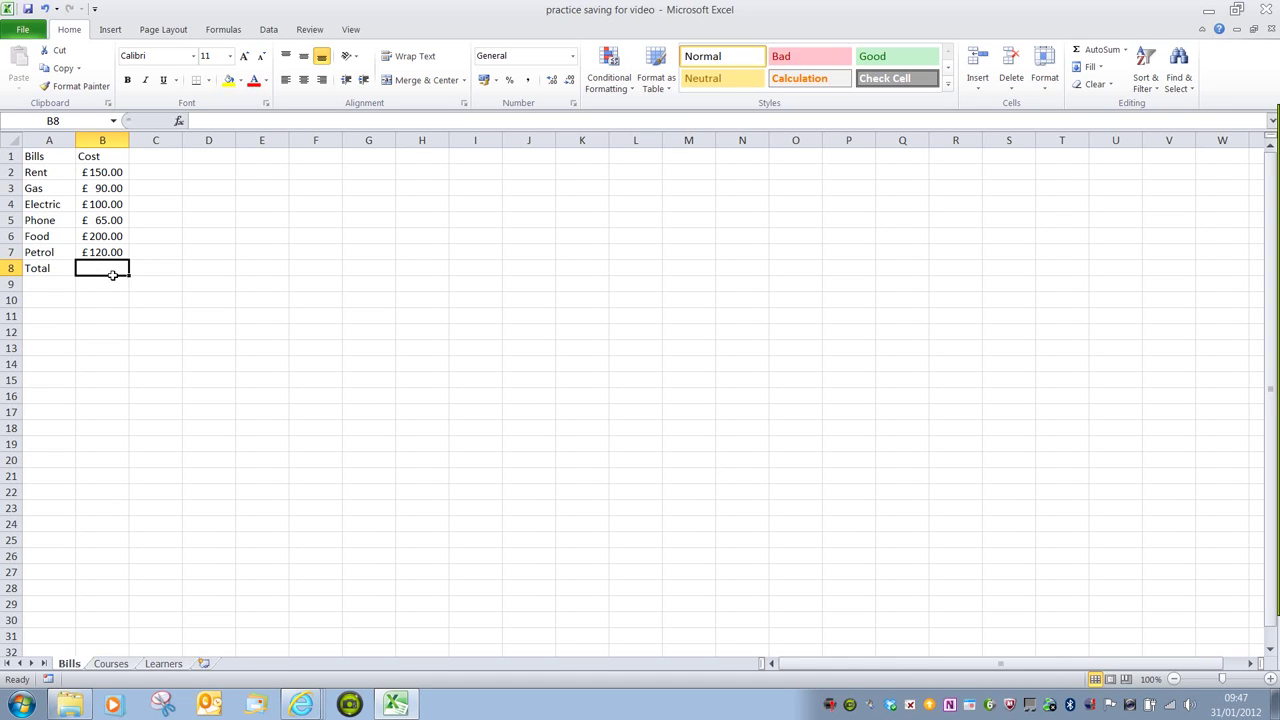
type("=")
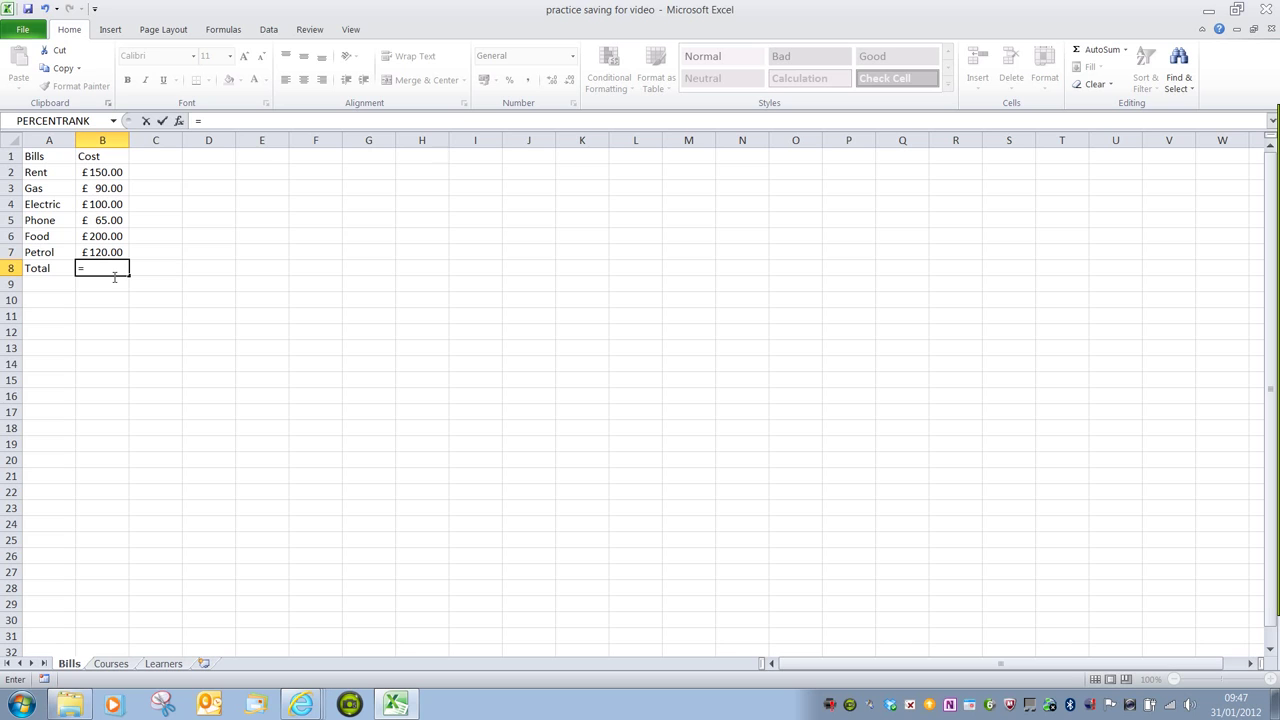
type("150+90+100")
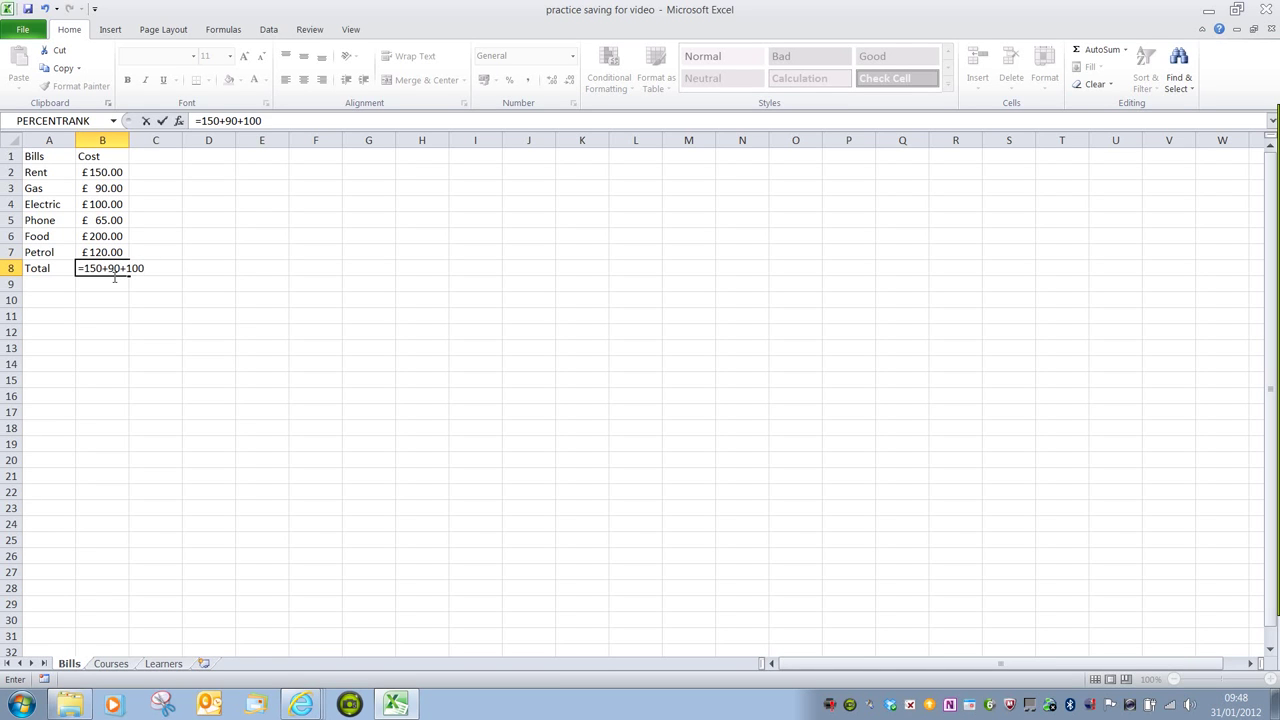
type("+65+200+120")
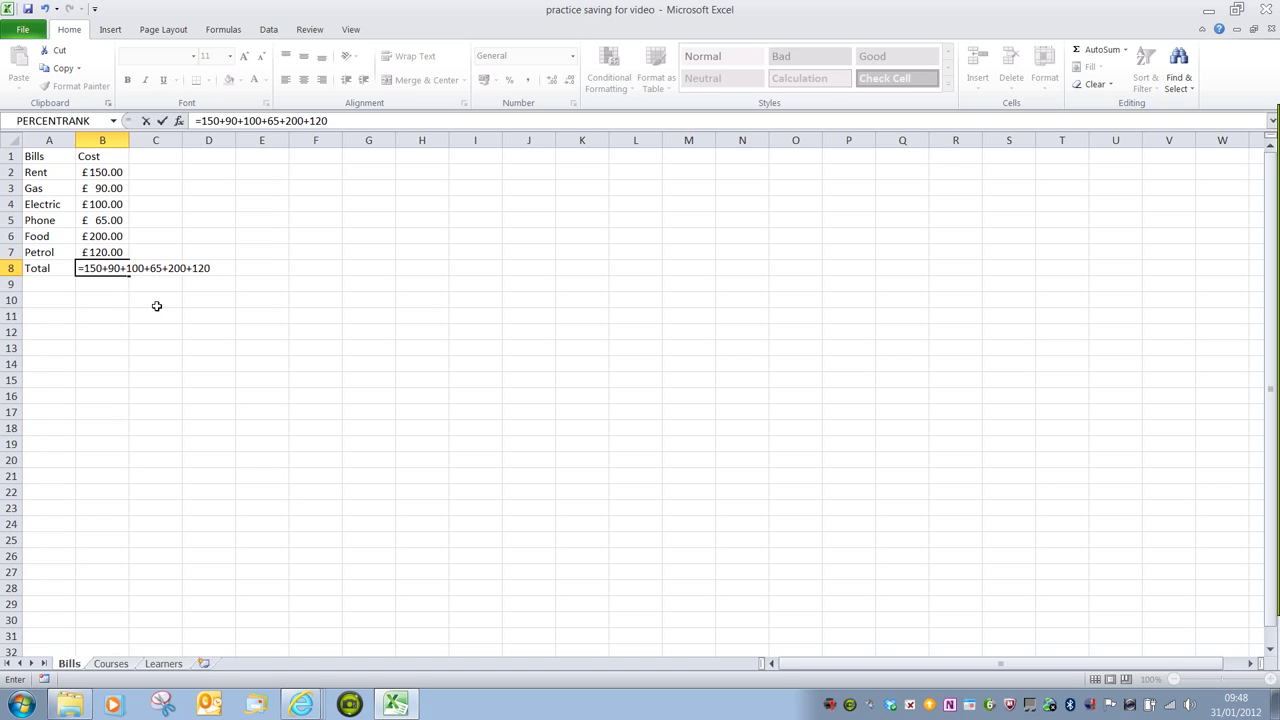
key("Return")
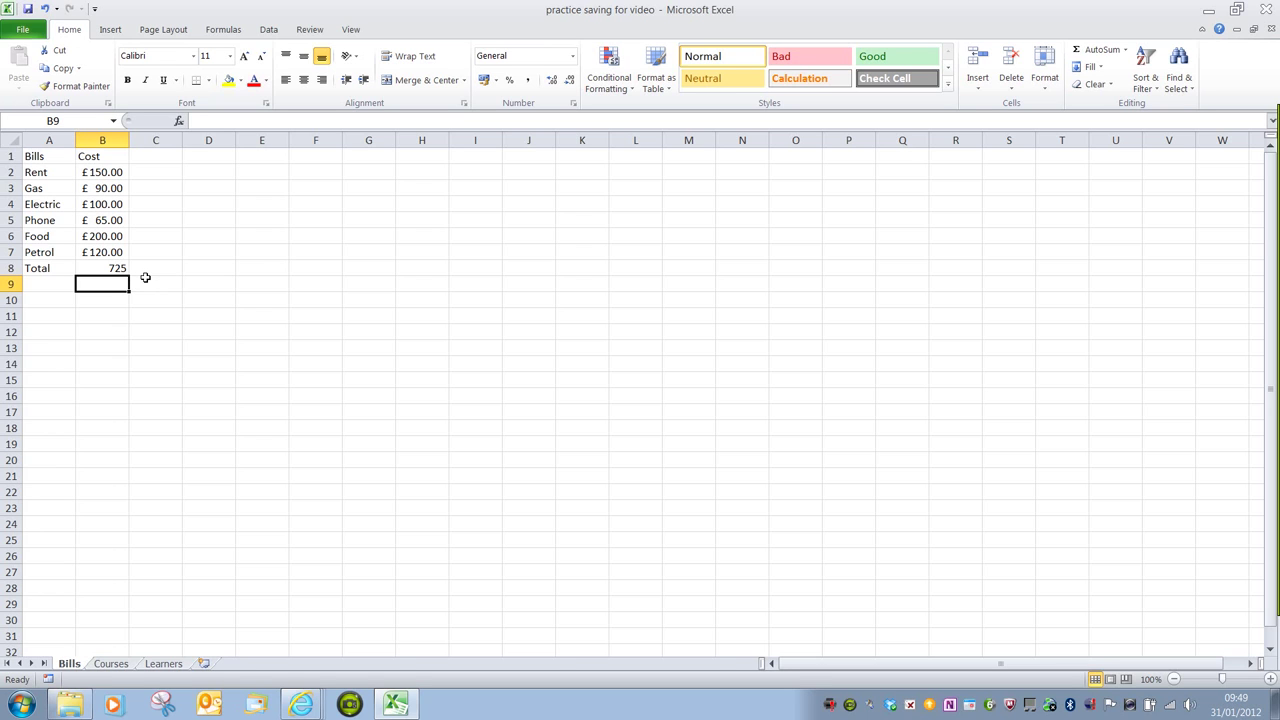
Change the Gas cost in B3 to 150
left_click(107, 191)
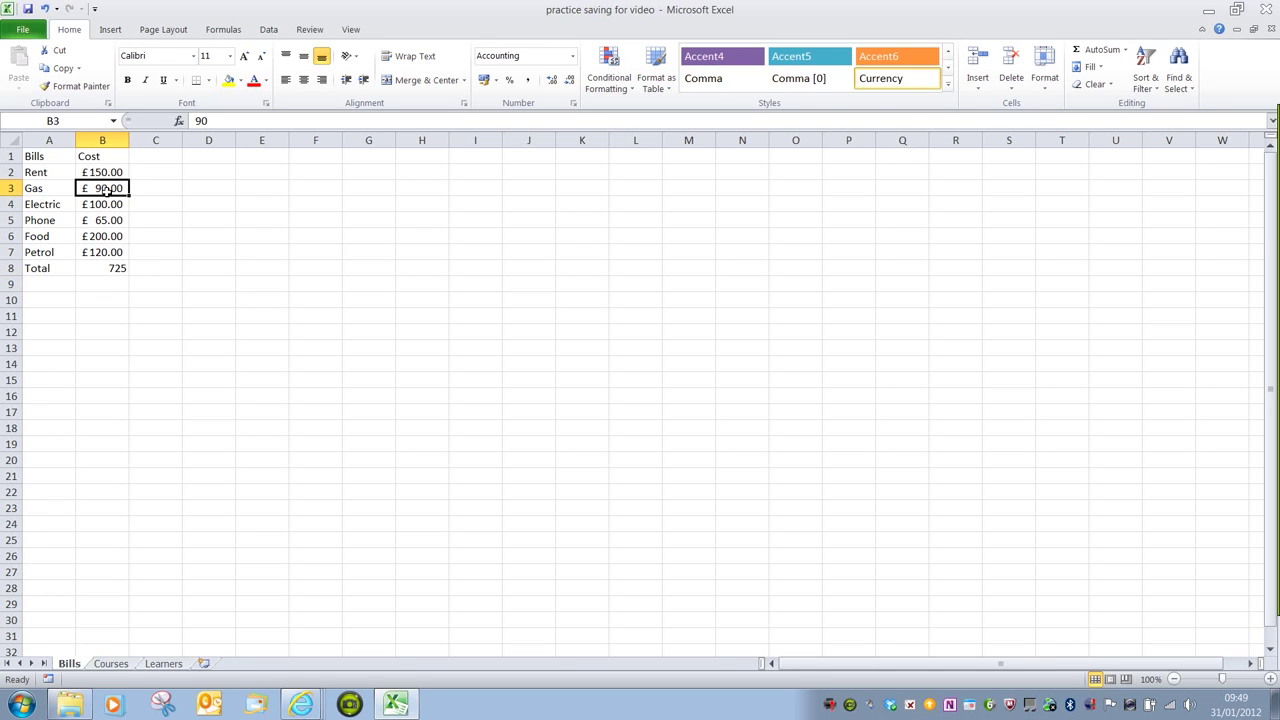
type("150")
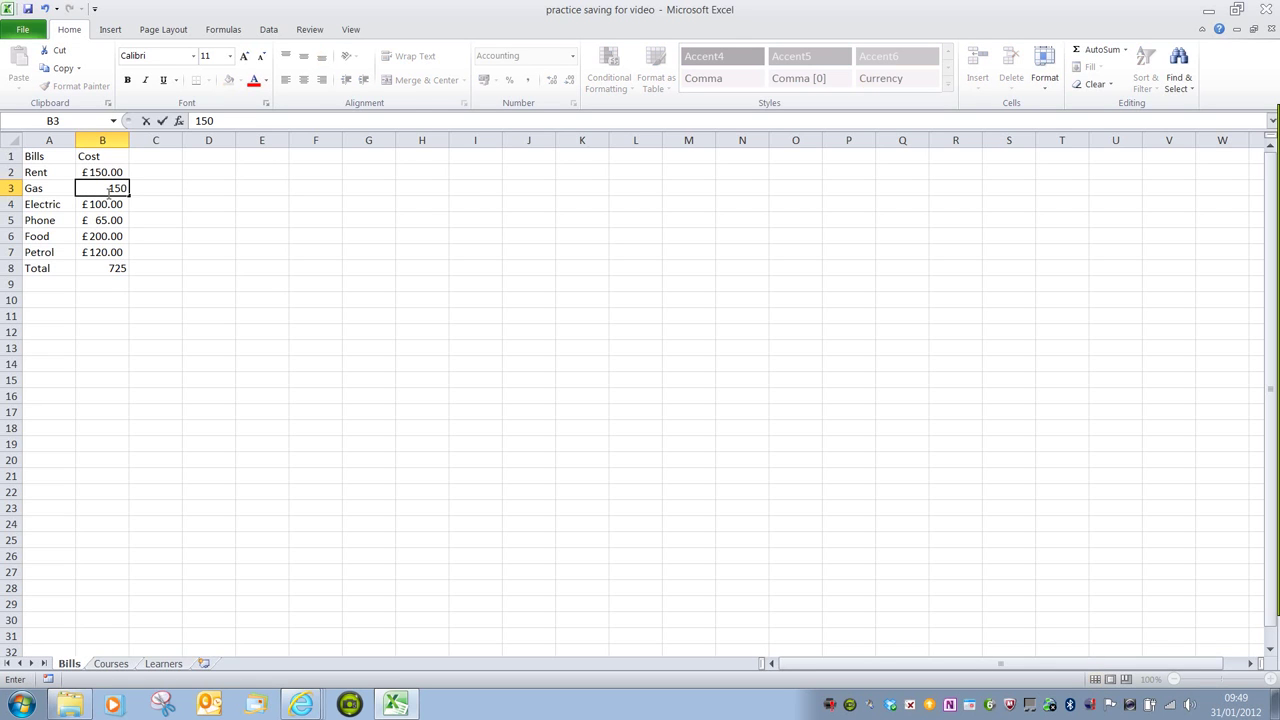
key("Tab")
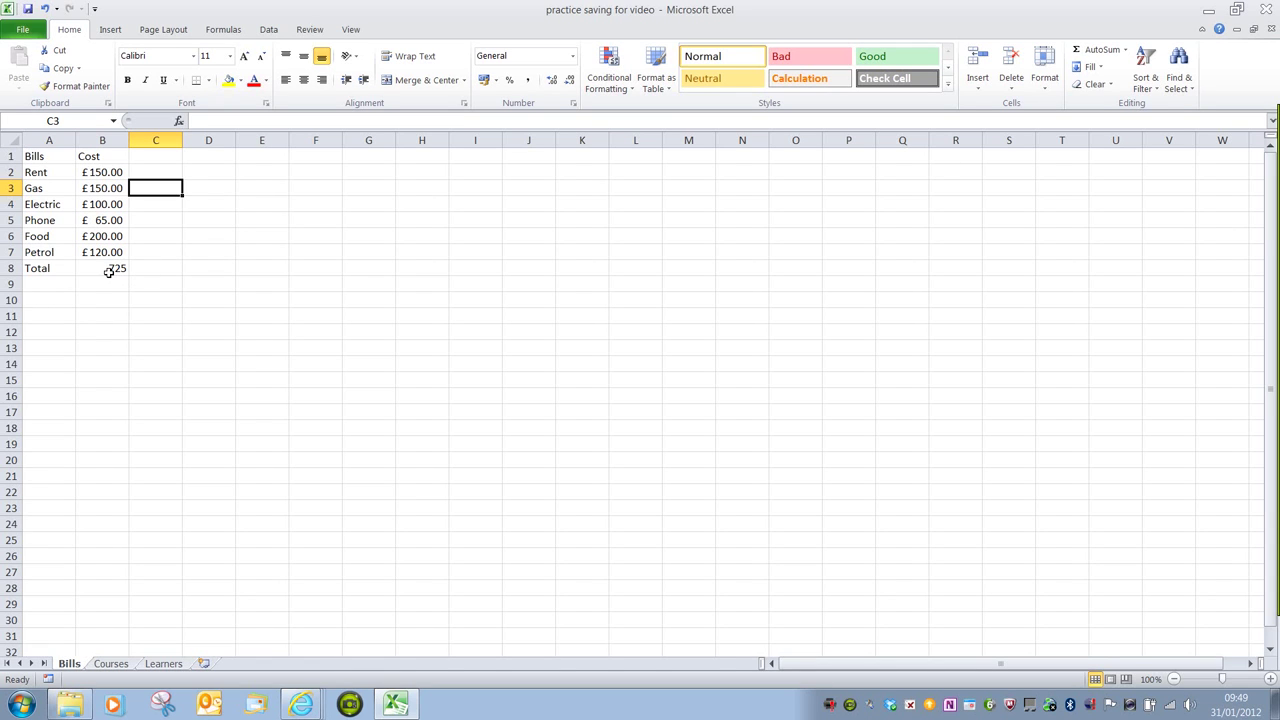
Edit B8's formula to =150+150+100+65+200+120 so the total reads 785
left_click(109, 272)
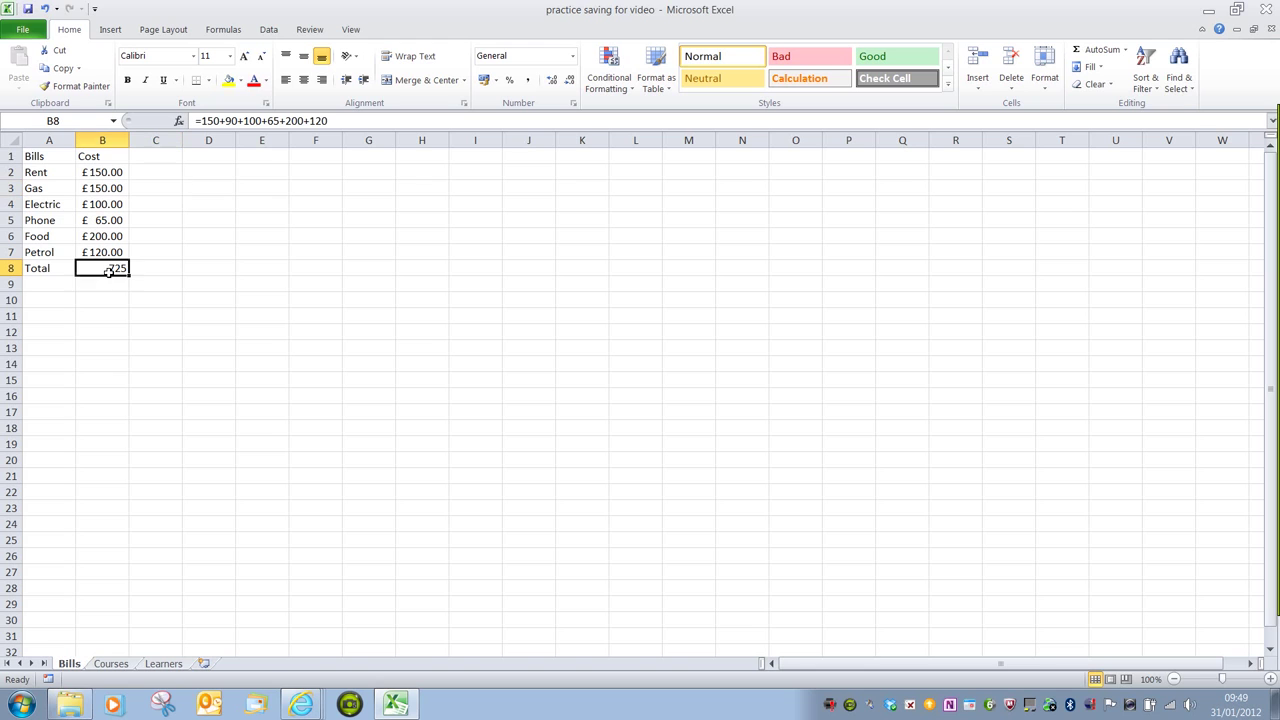
left_click(243, 121)
key("BackSpace")
key("BackSpace")
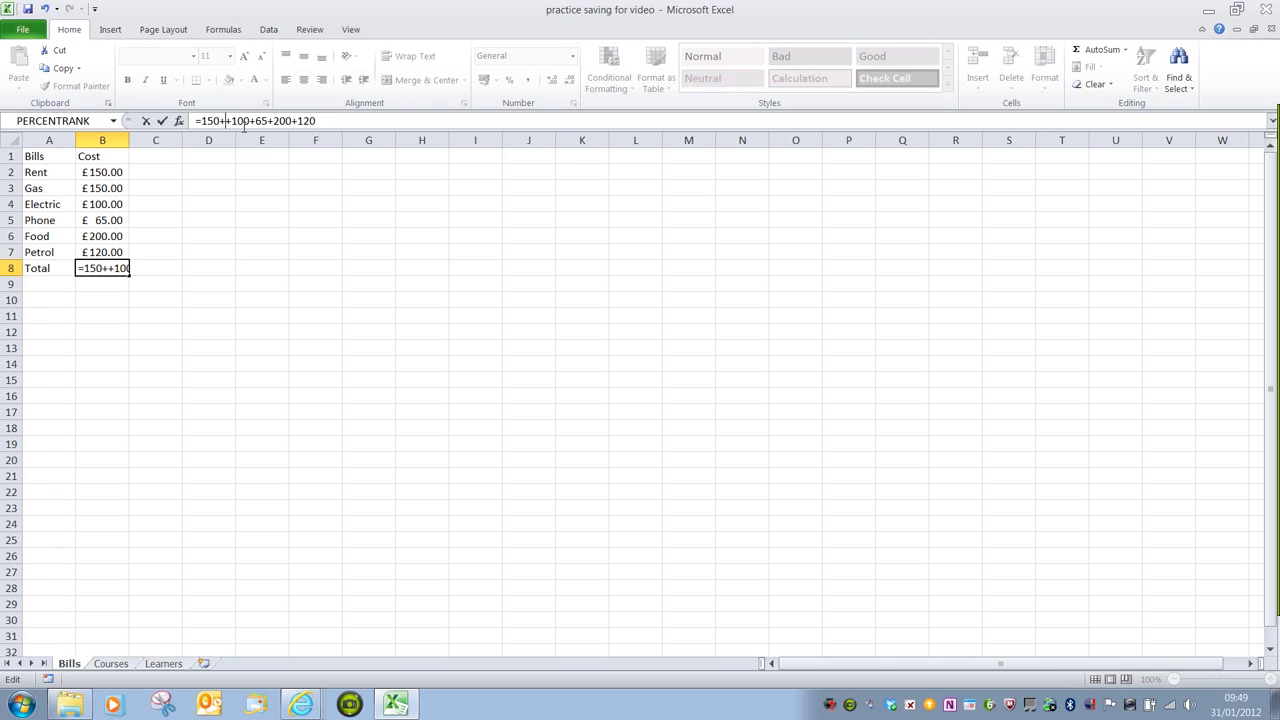
type("150")
key("Return")
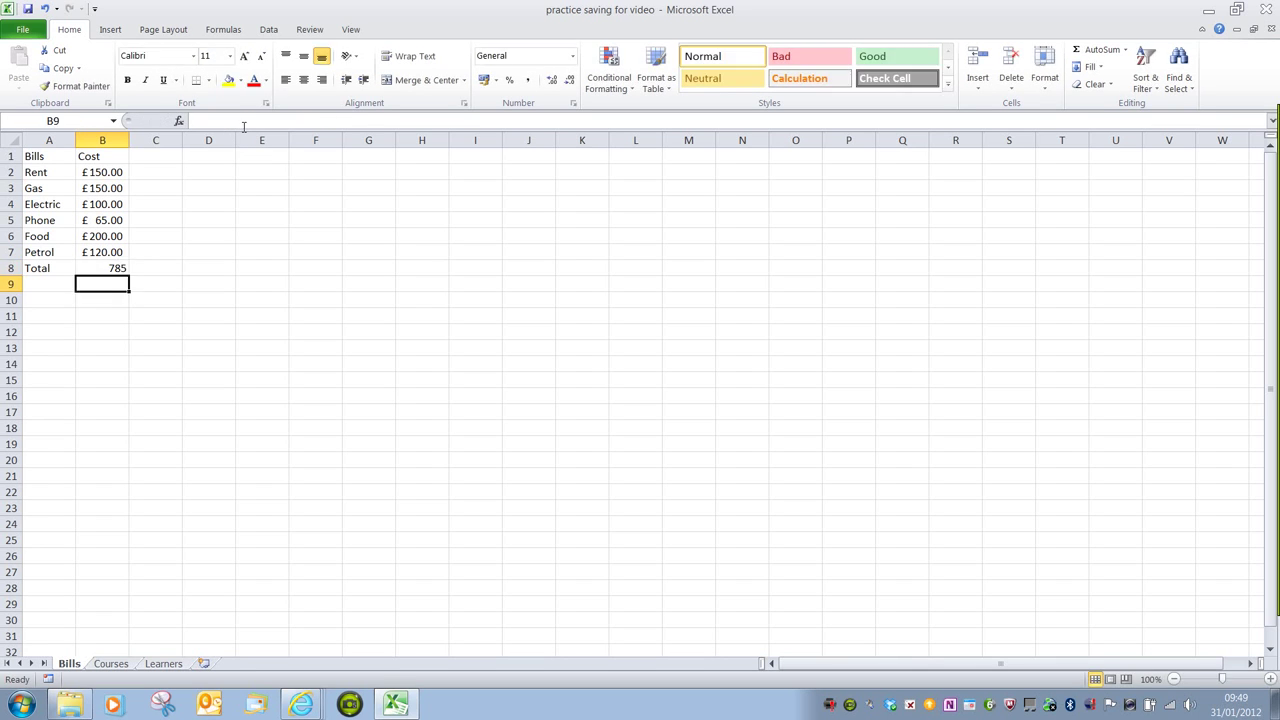
left_click(120, 270)
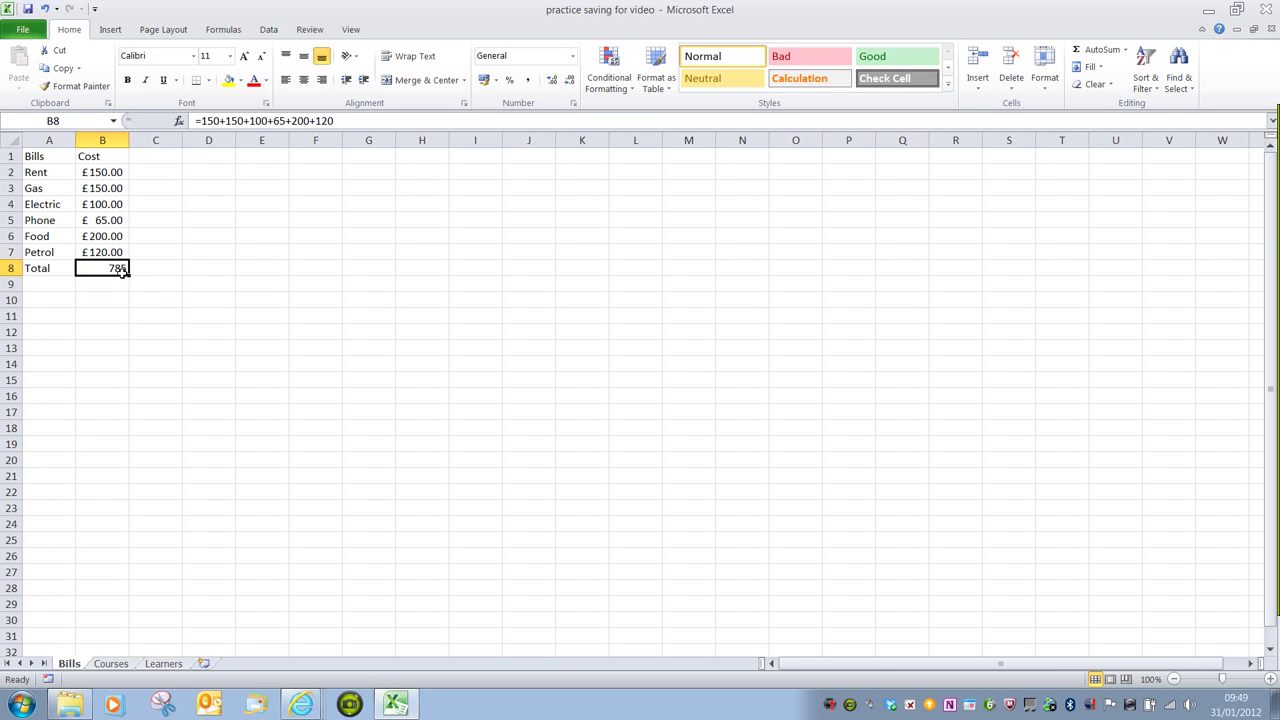
left_click(168, 290)
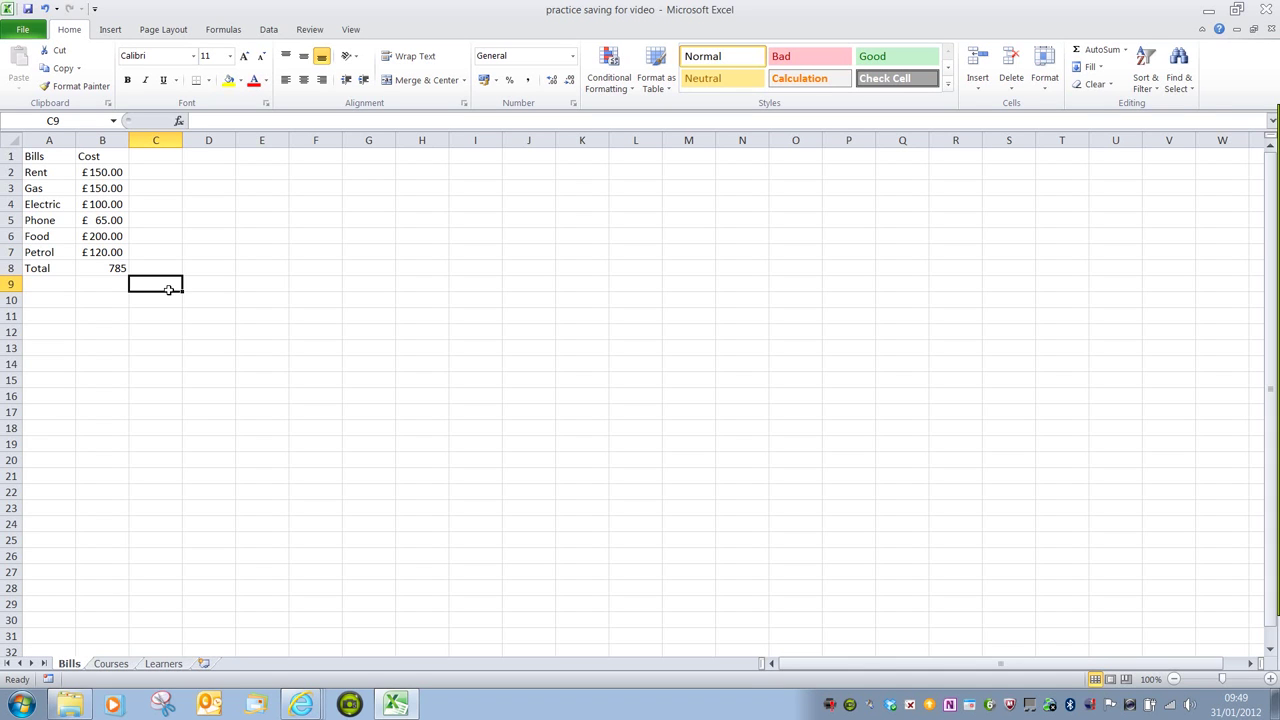
left_click(115, 272)
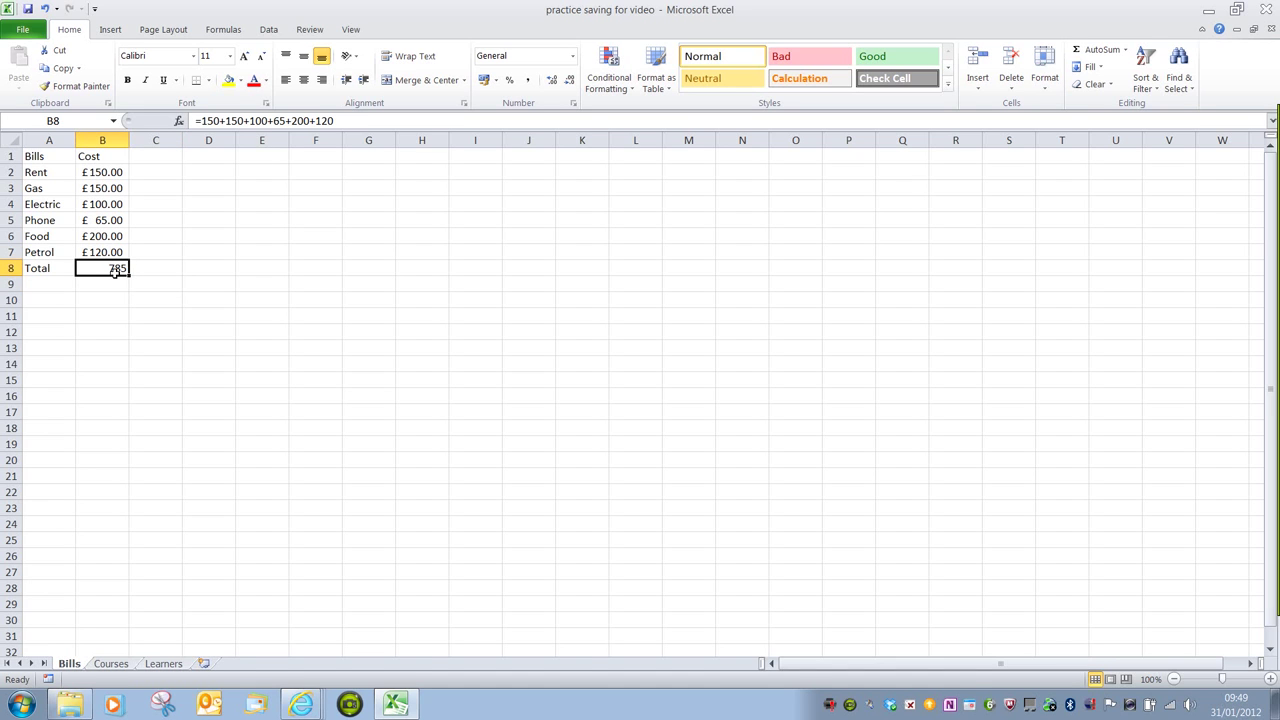
Clear B8 and start a reference formula with =B2+
key("Delete")
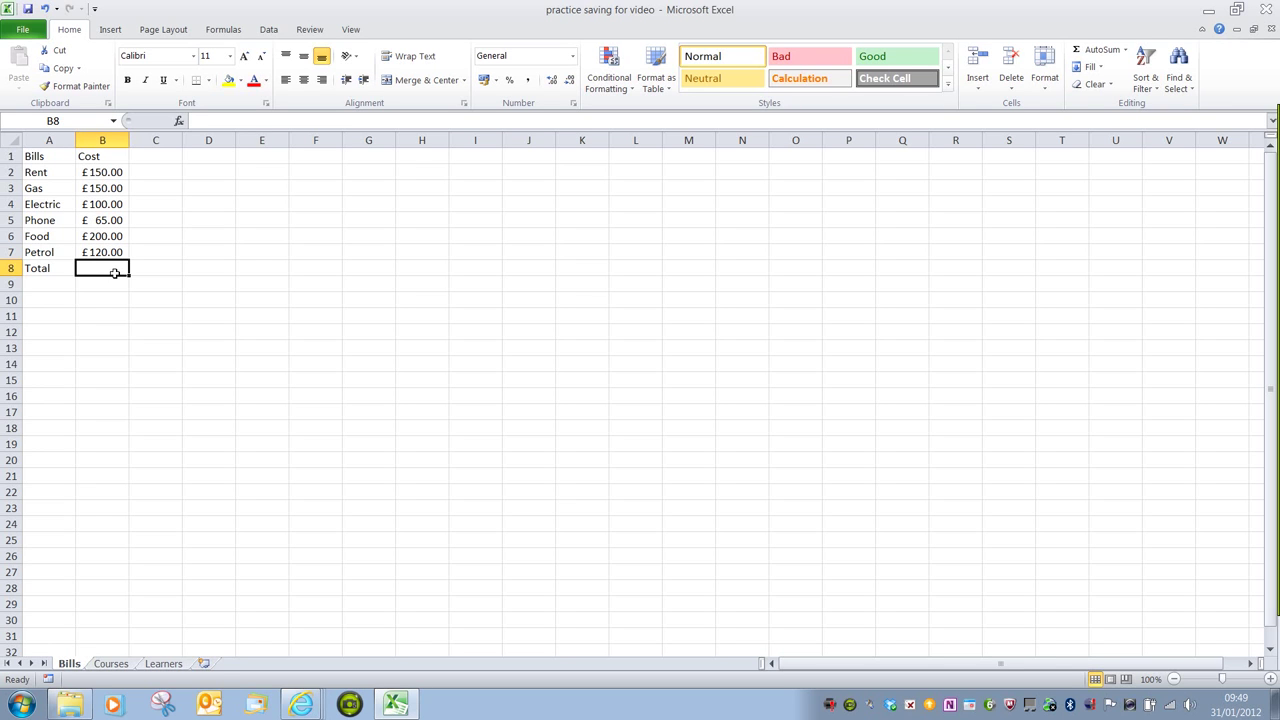
type("=")
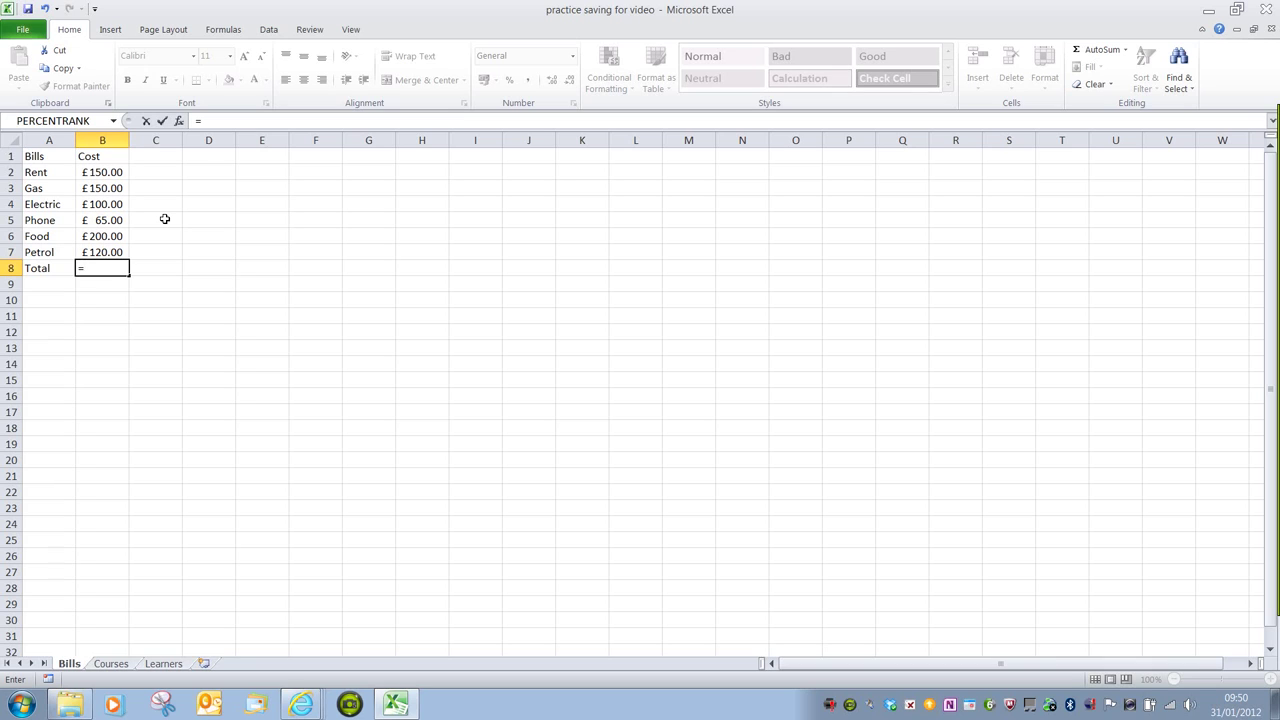
type("b")
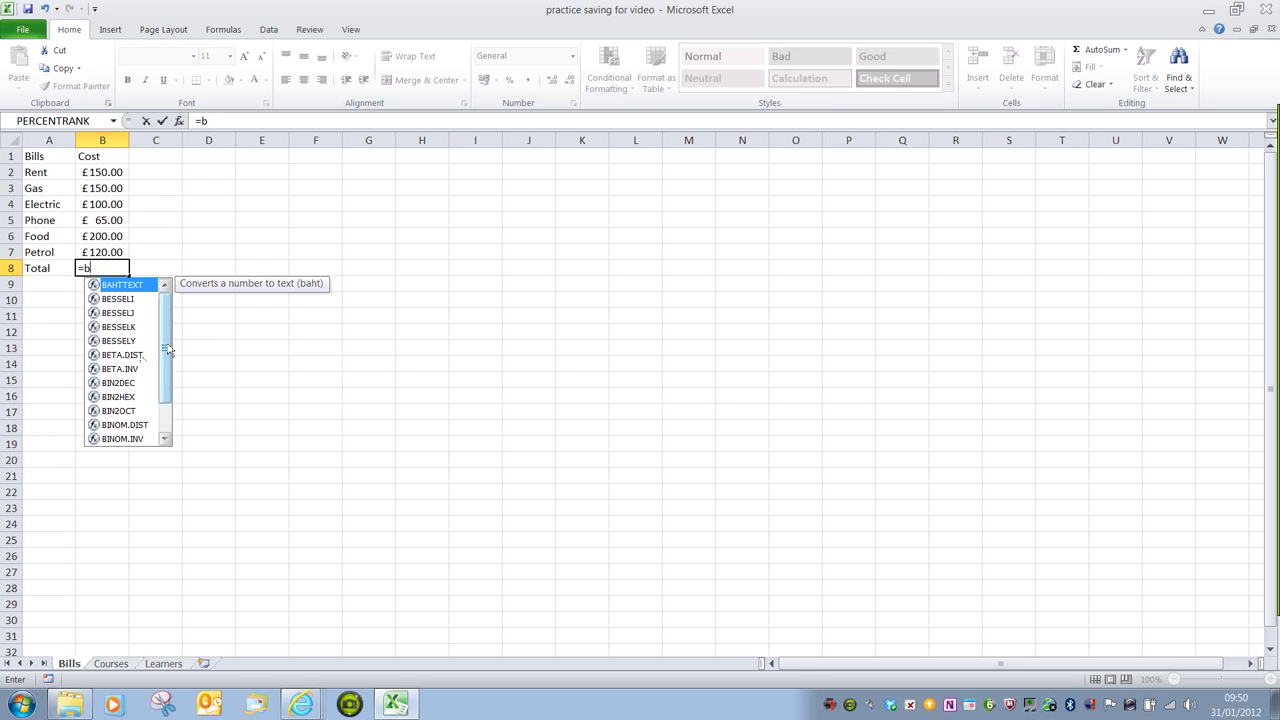
mouse_move(167, 350)
left_mouse_down()
mouse_move(174, 396)
mouse_move(172, 370)
left_mouse_up()
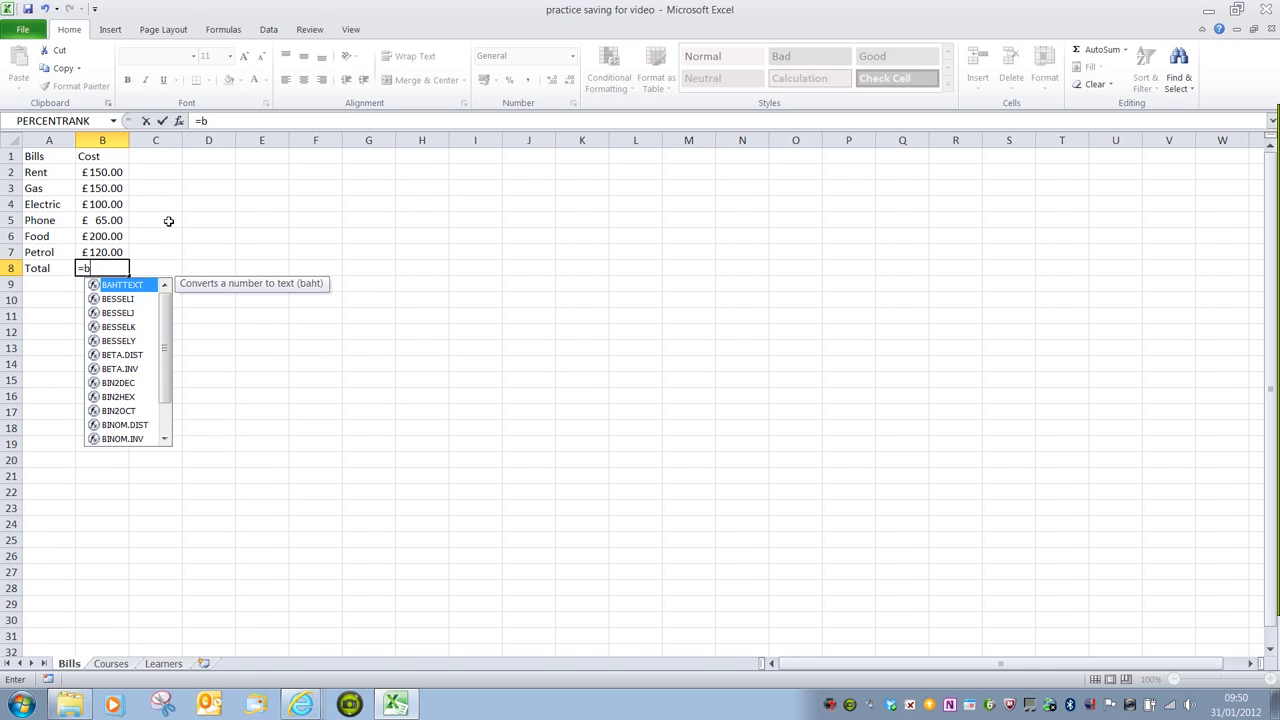
type("2")
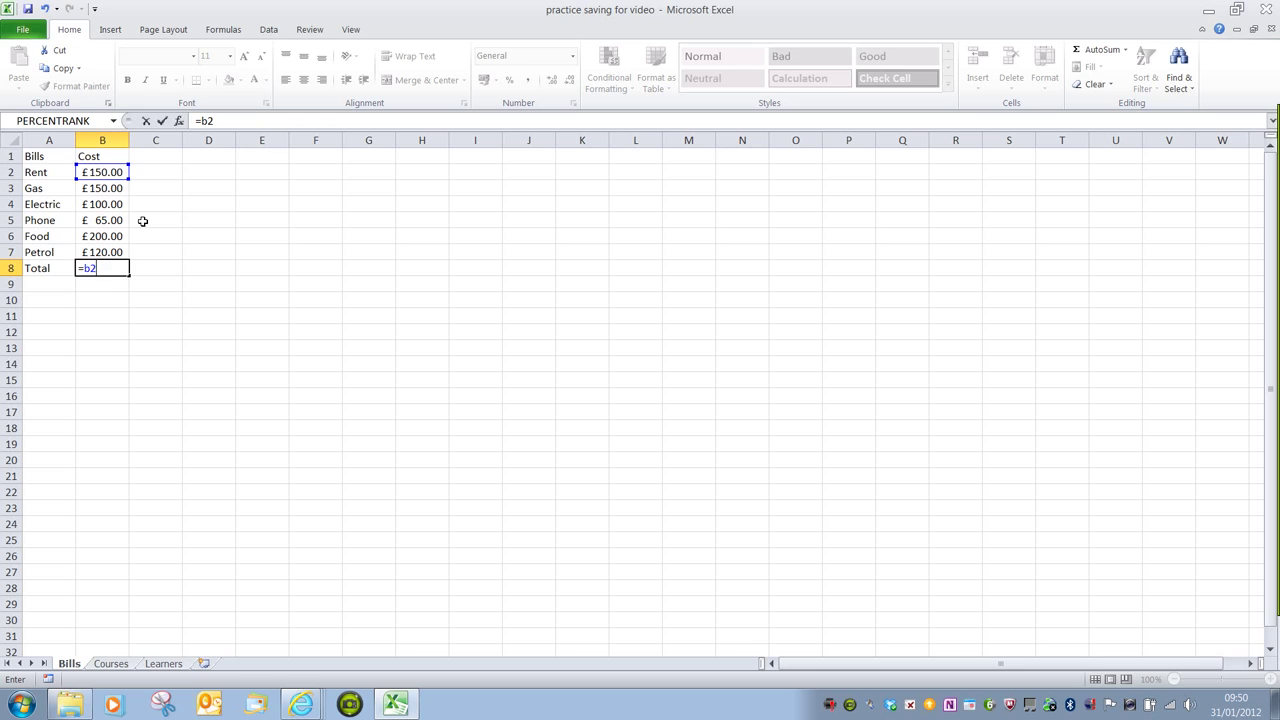
type("+")
Add B3, B4, B5, B6 and B7 to the formula, totalling £785.00
left_click(109, 192)
type("+")
left_click(109, 204)
type("+")
left_click(107, 226)
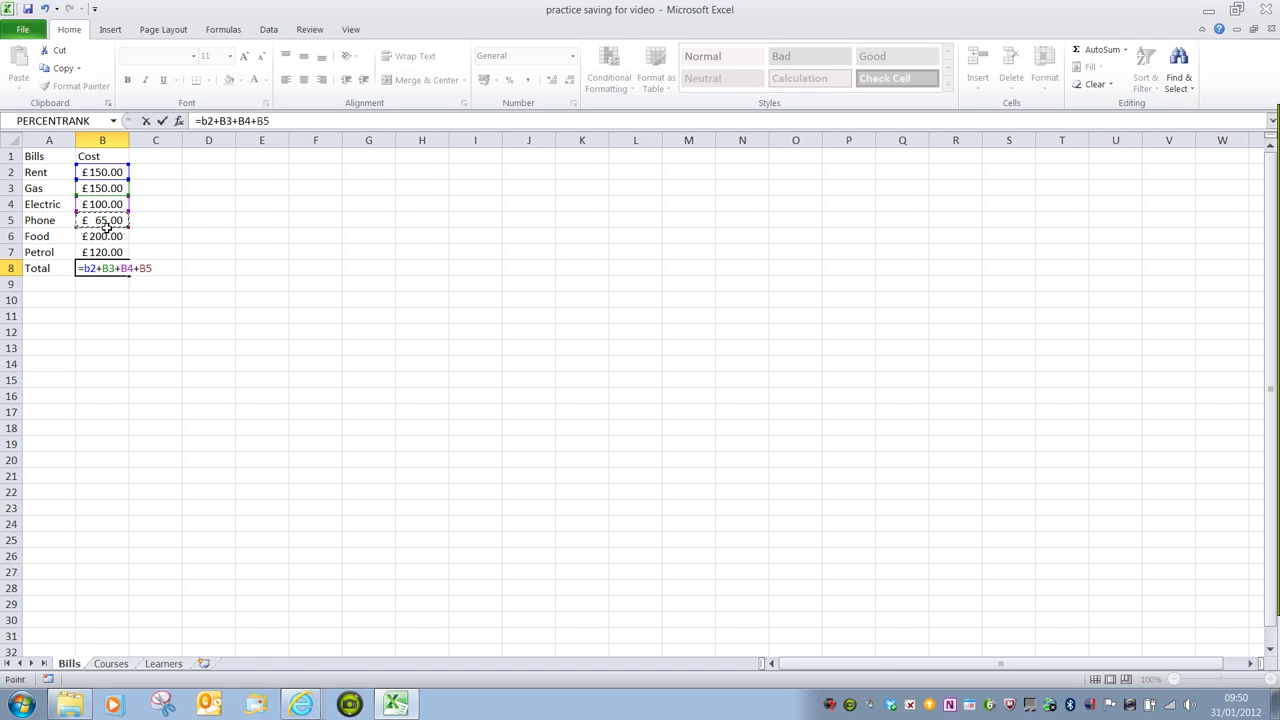
type("+")
left_click(110, 240)
type("+")
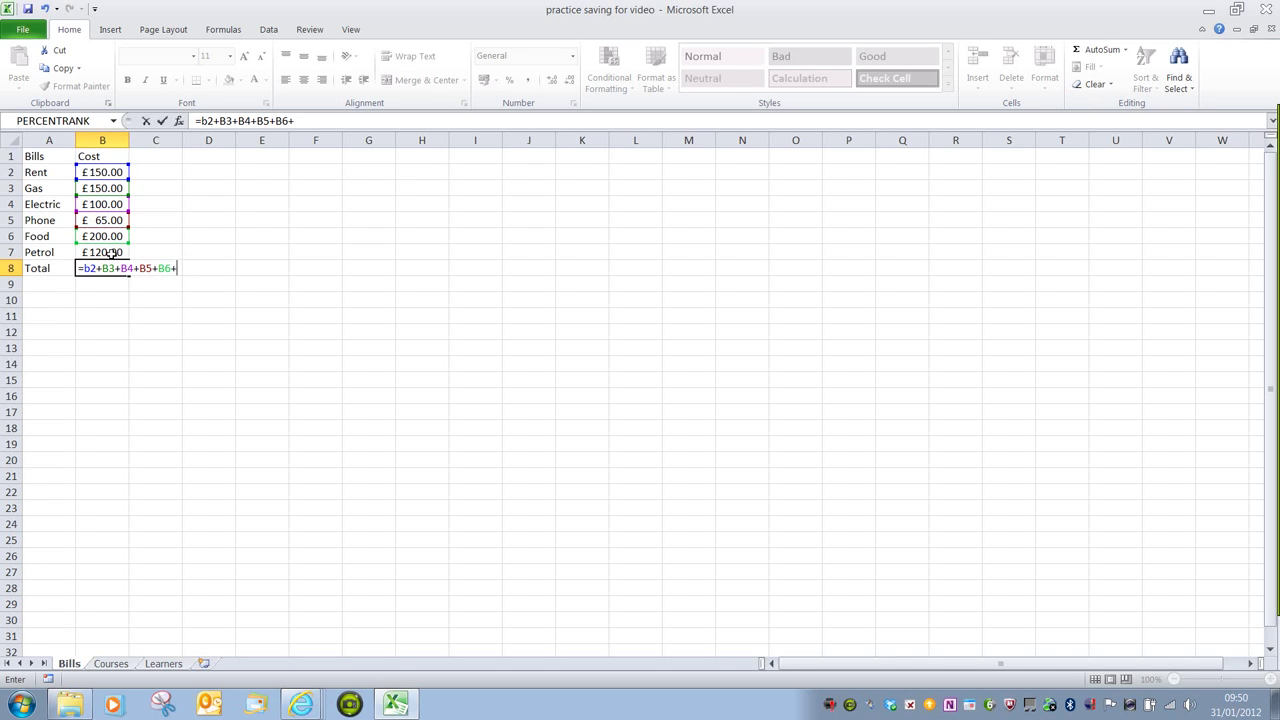
left_click(110, 254)
key("Return")
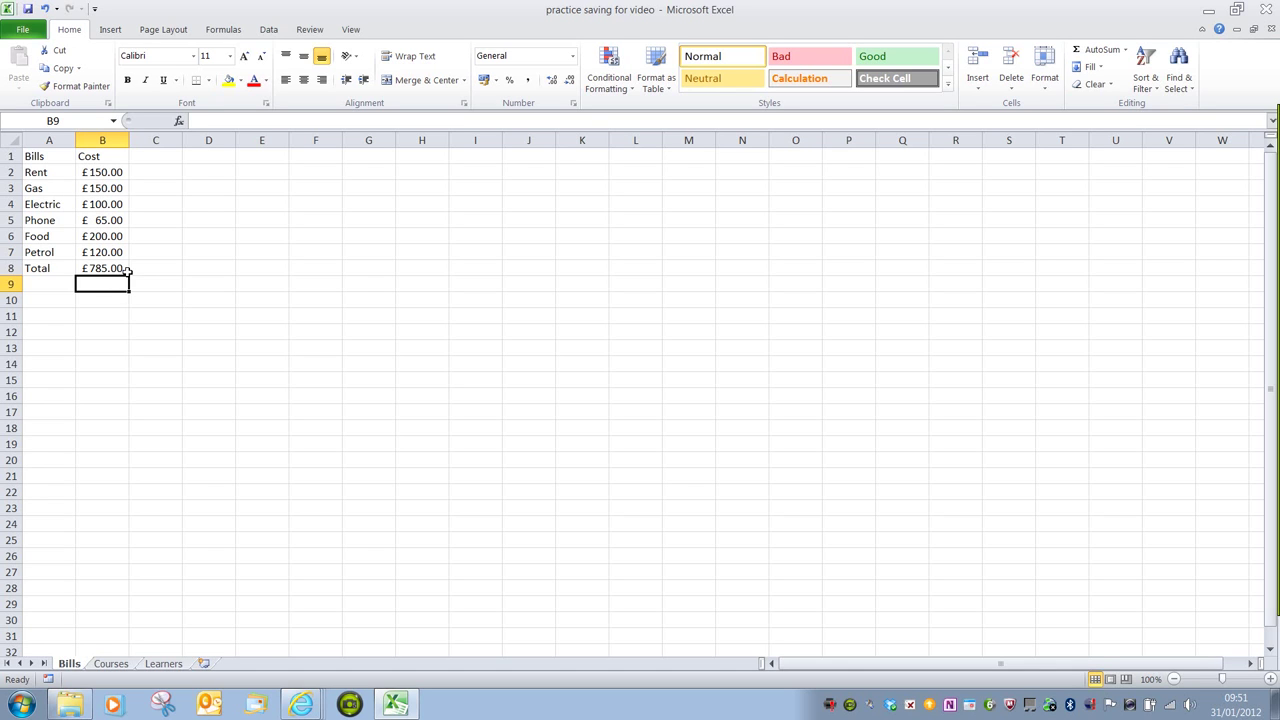
Set the Gas cost back to 90 and delete the formula in Total cell B8
left_click(107, 193)
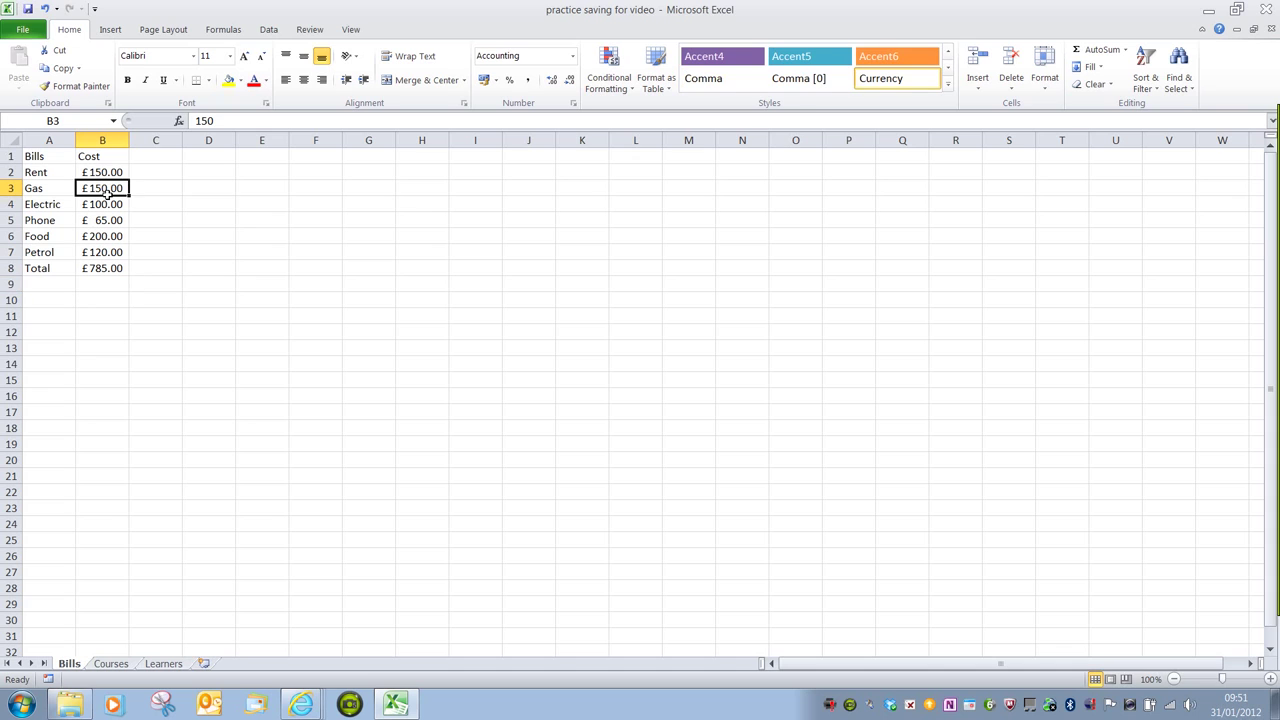
type("90")
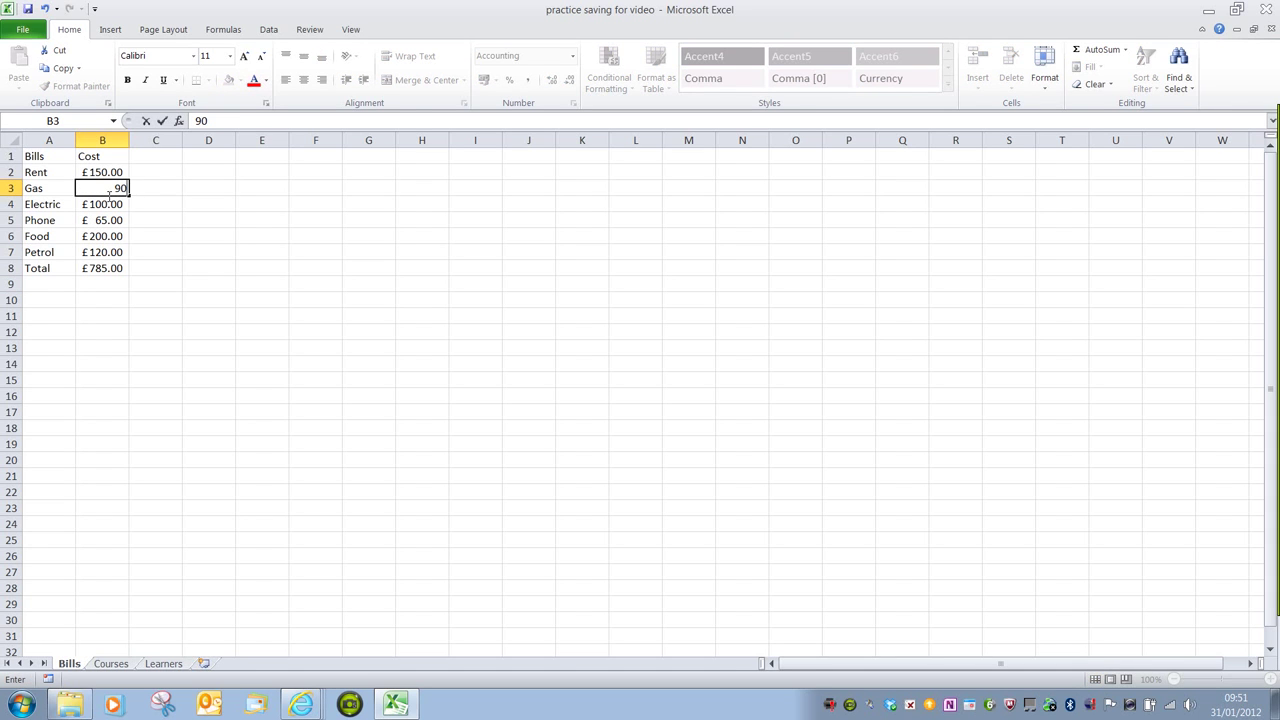
key("Return")
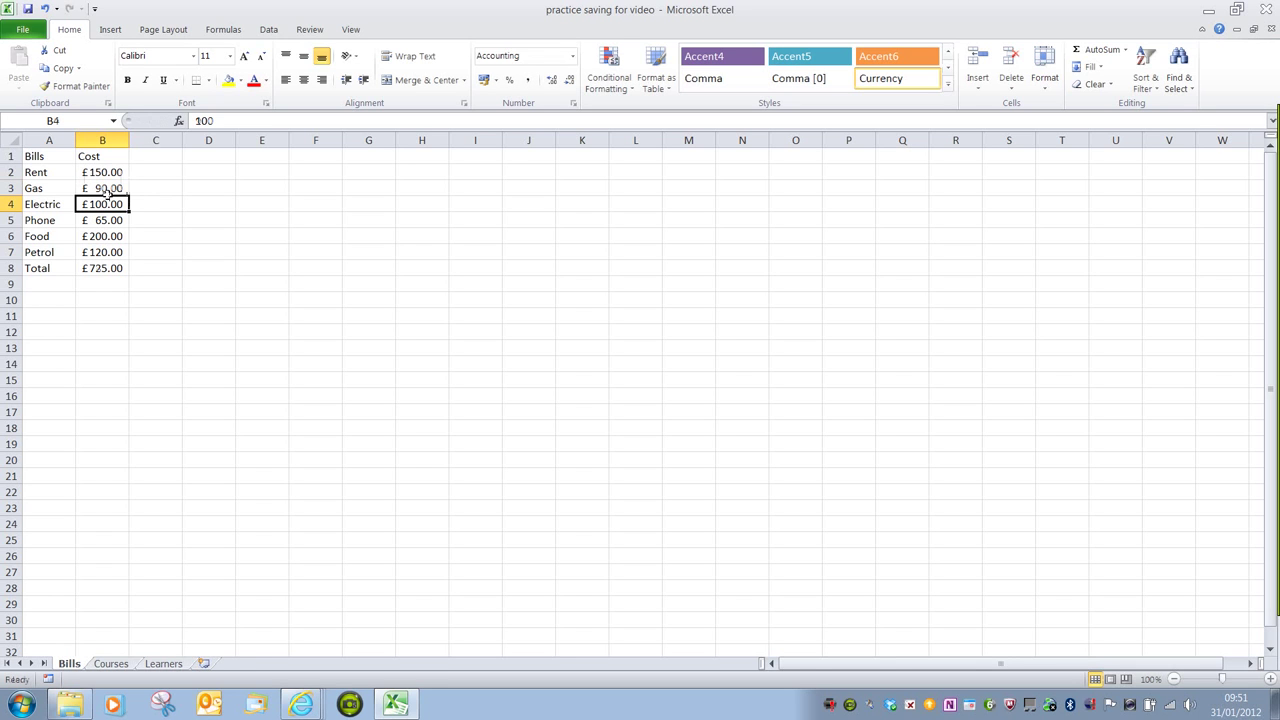
left_click(121, 269)
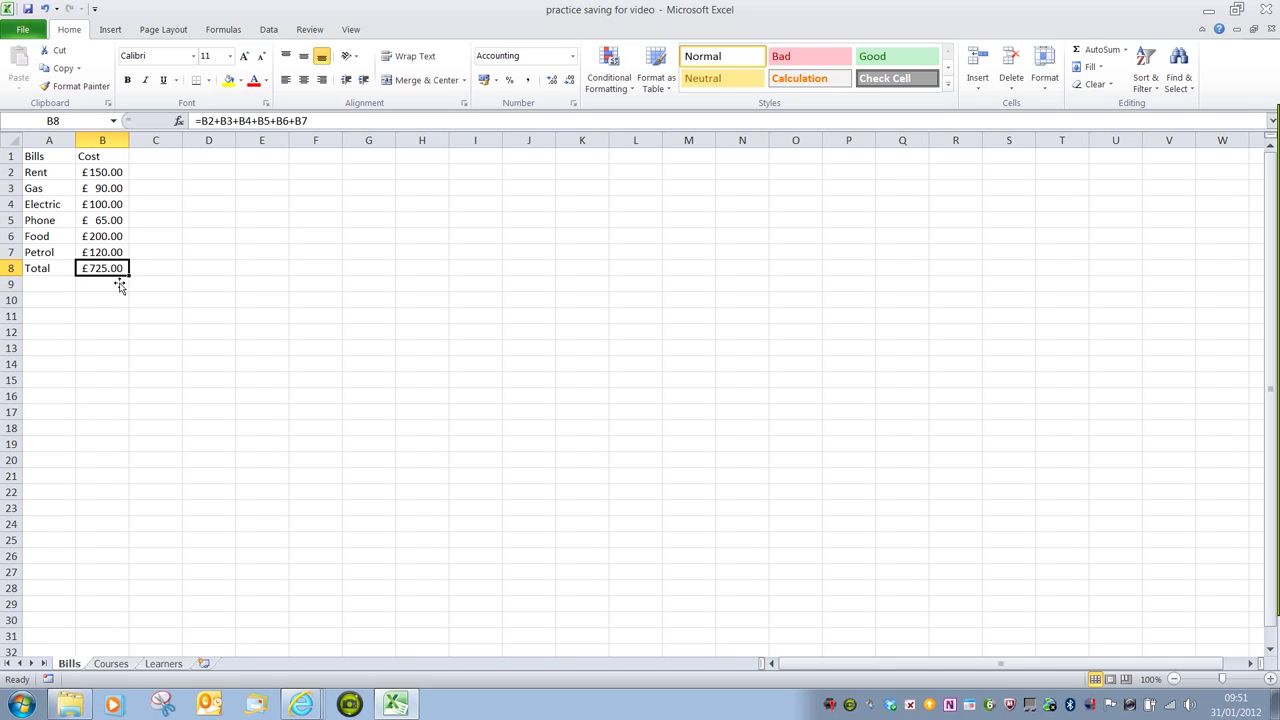
key("Delete")
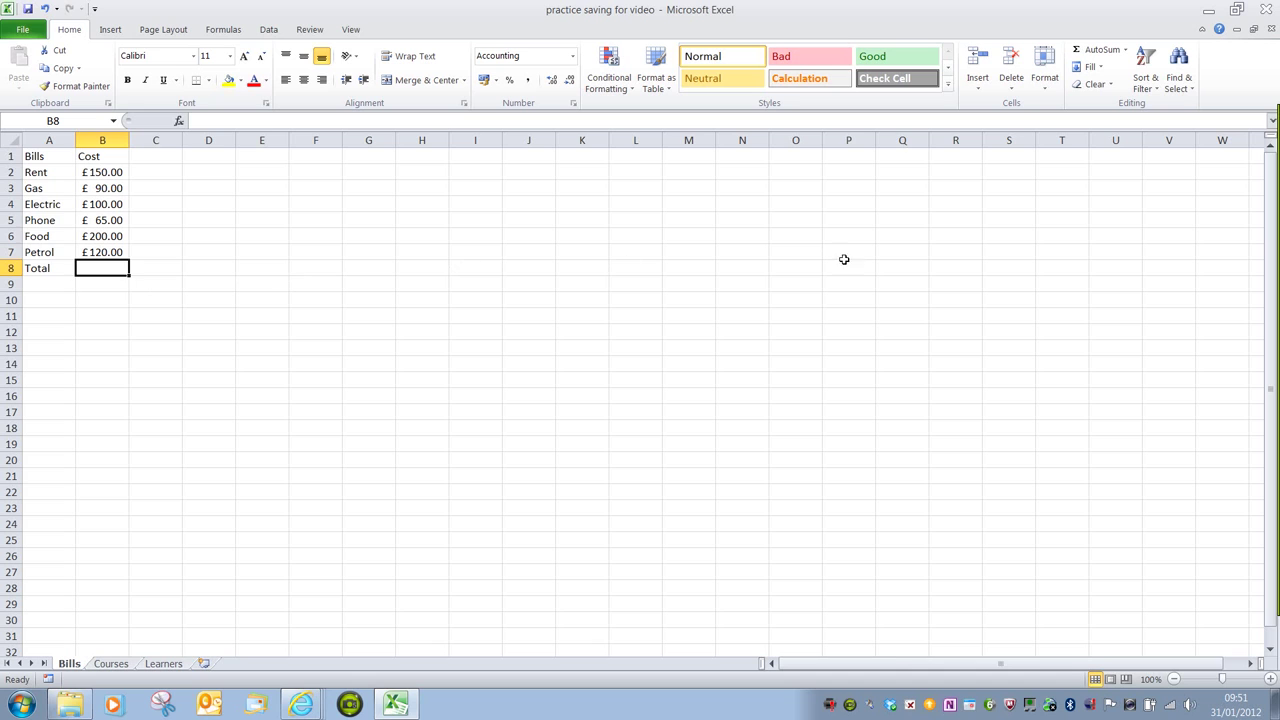
Browse AutoSum's More Functions library, then close it without inserting anything
scroll(989, 203, "right", 4)
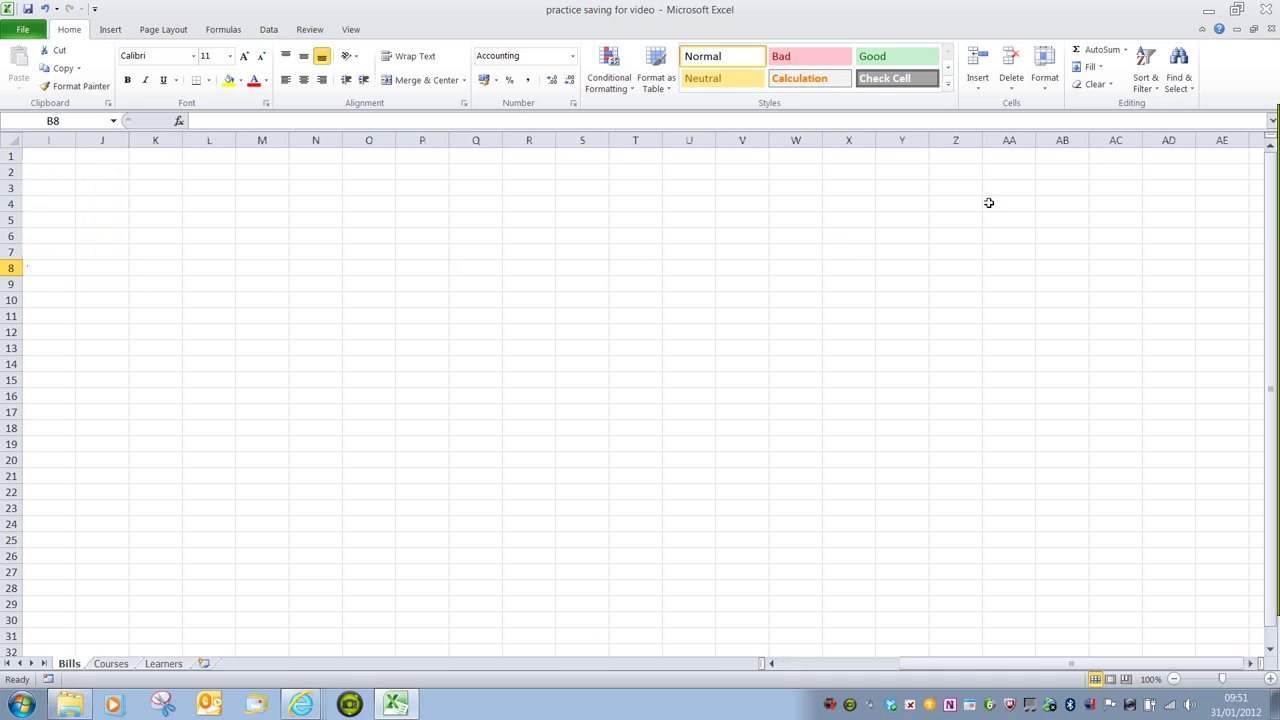
left_click(1127, 52)
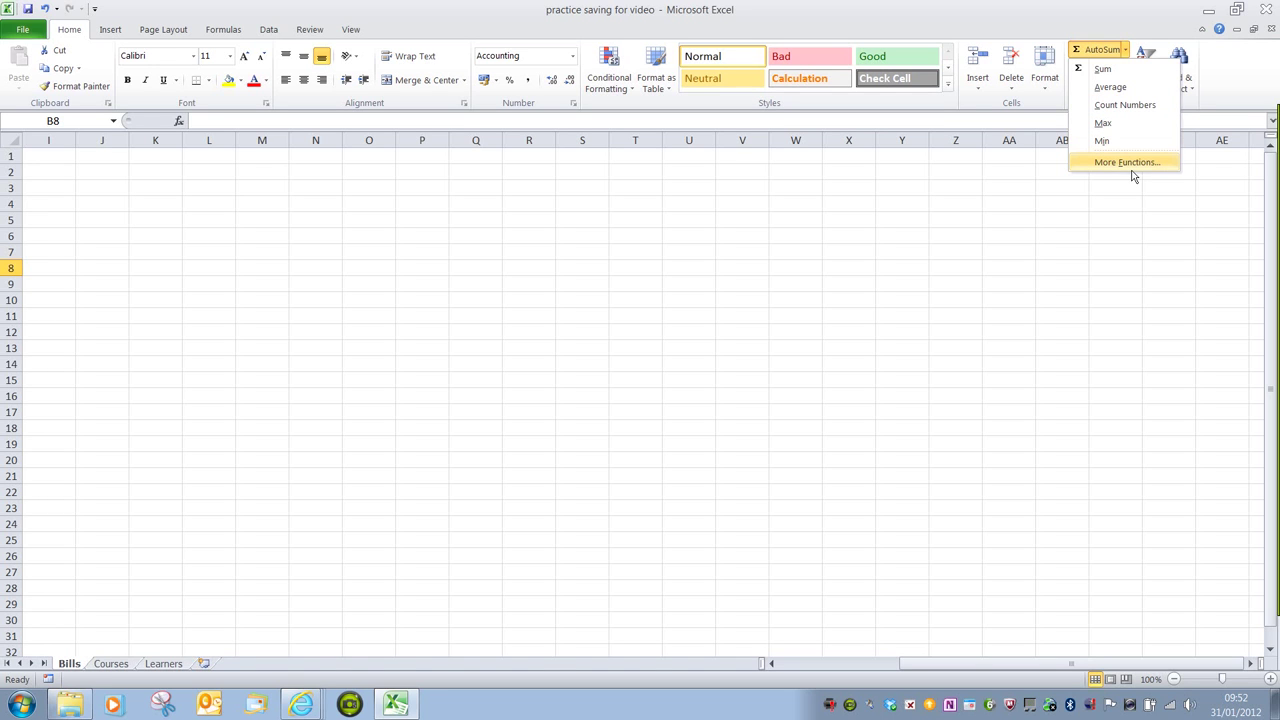
left_click(1131, 168)
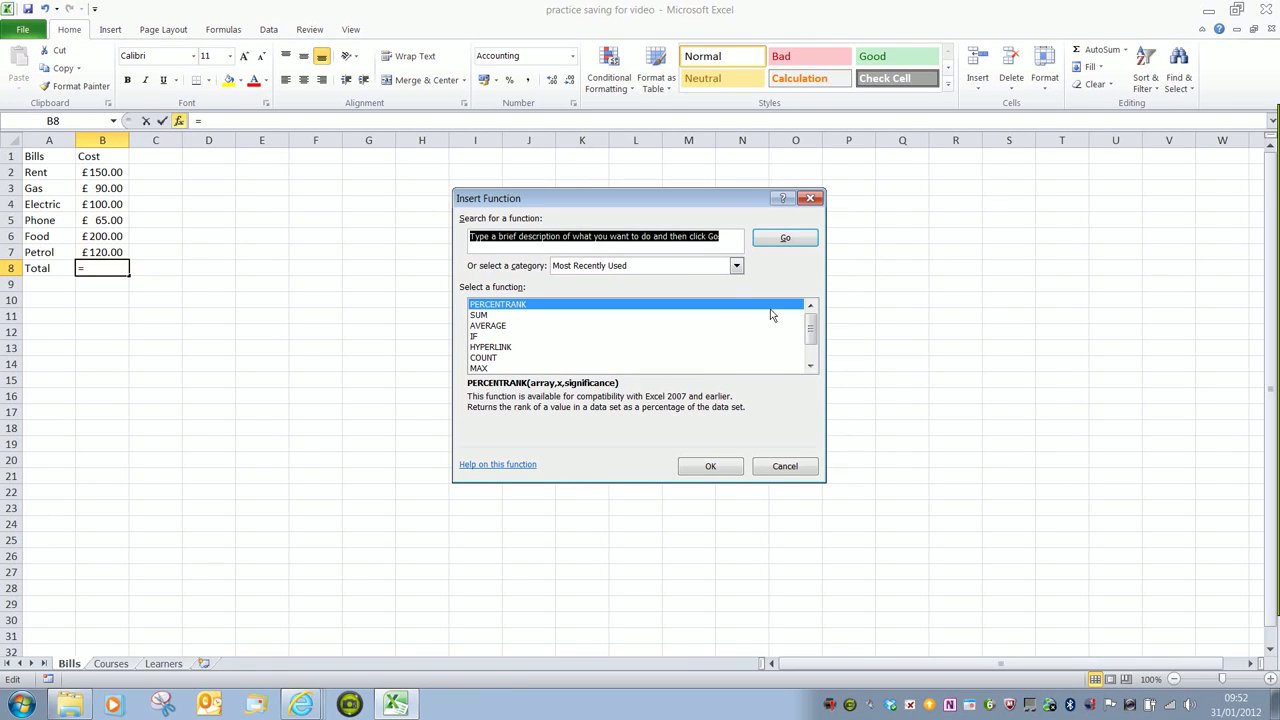
left_click(811, 199)
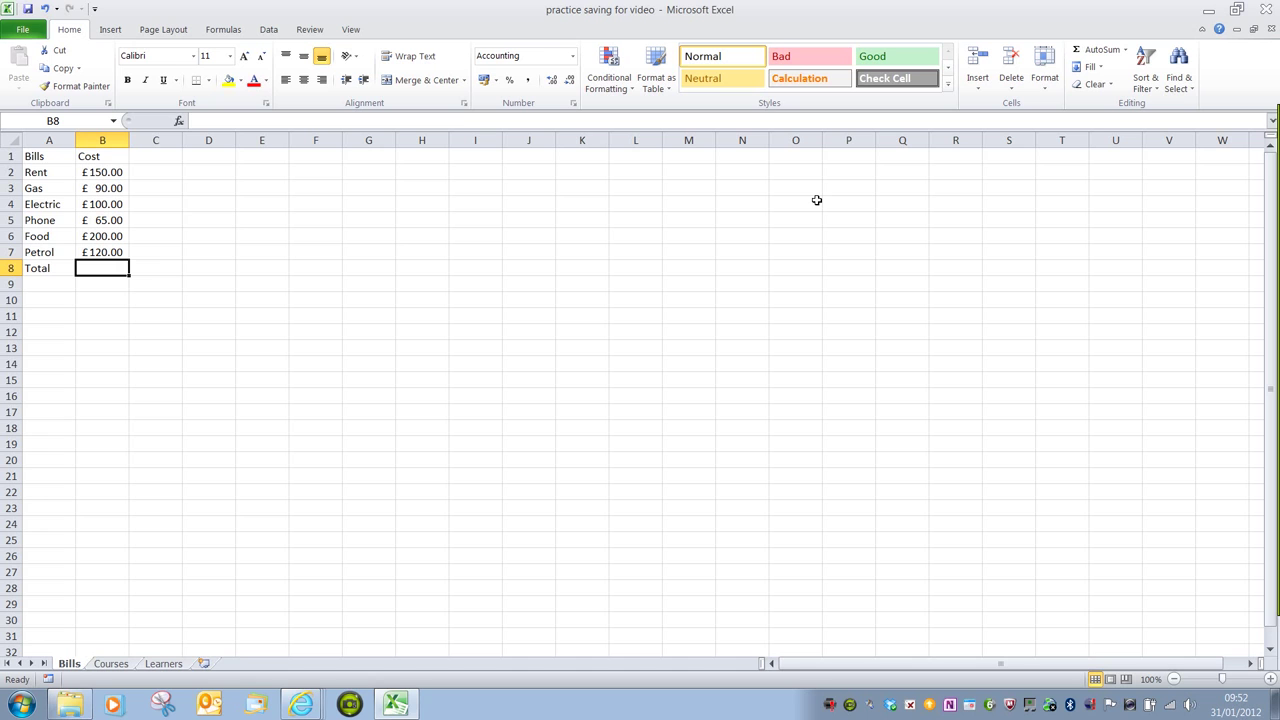
Insert =SUM(B2:B7) in B8 for £725.00, then go to F2 on the Courses sheet
left_click(1104, 50)
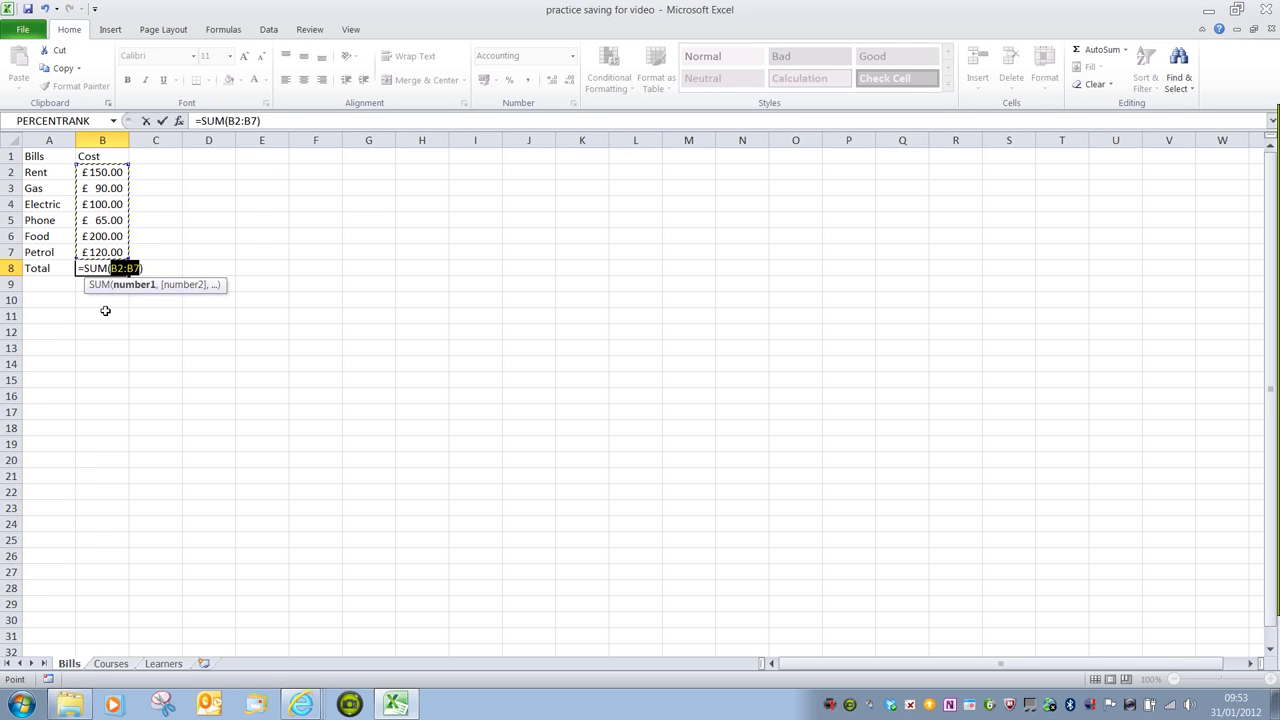
key("Return")
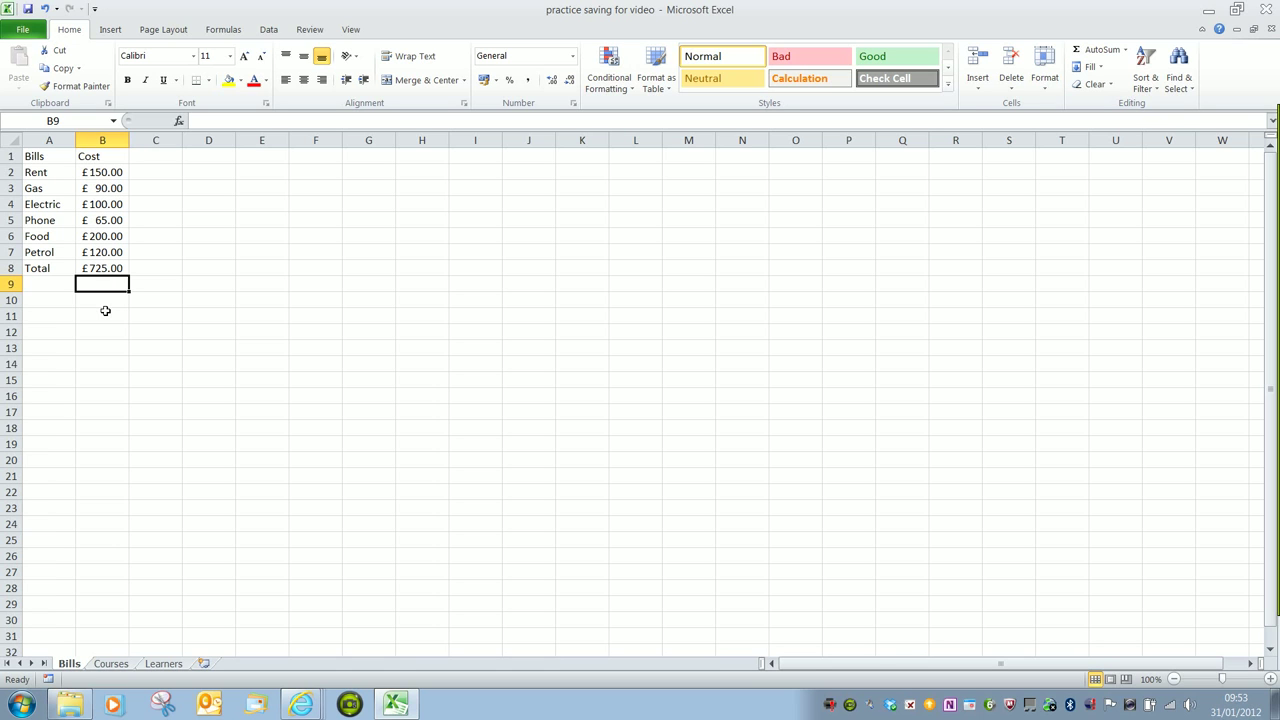
left_click(115, 664)
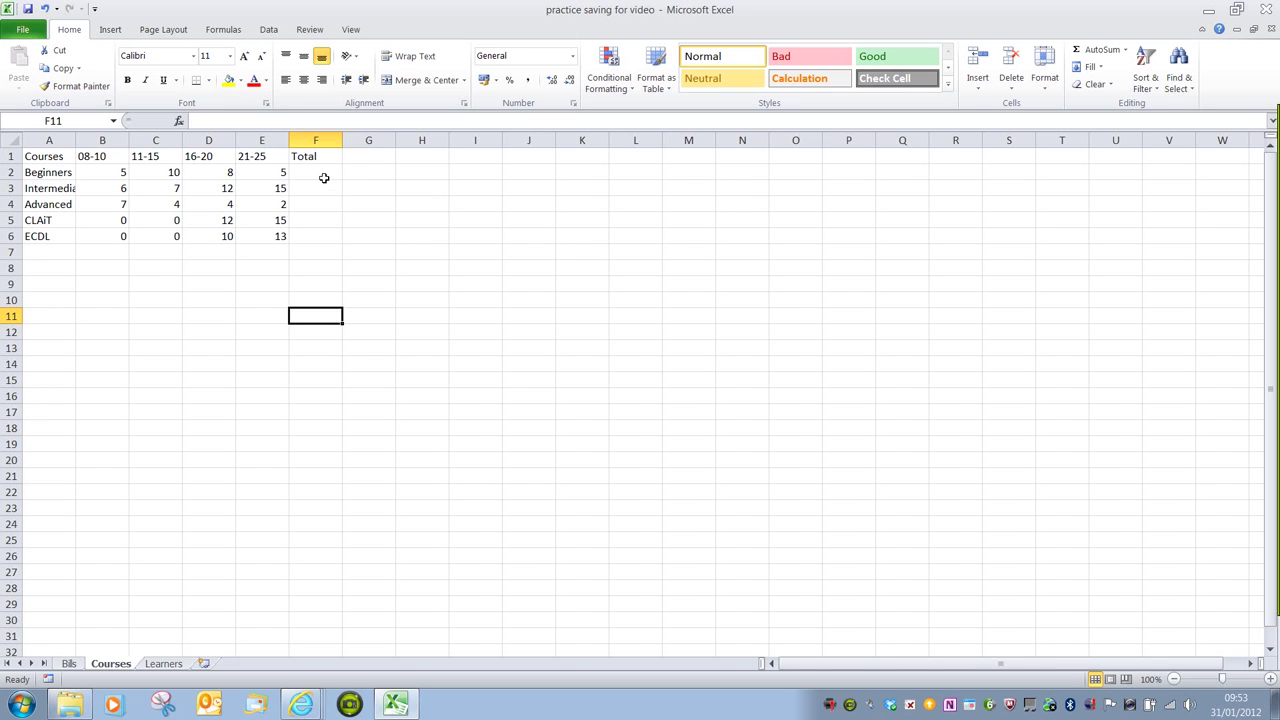
left_click(324, 178)
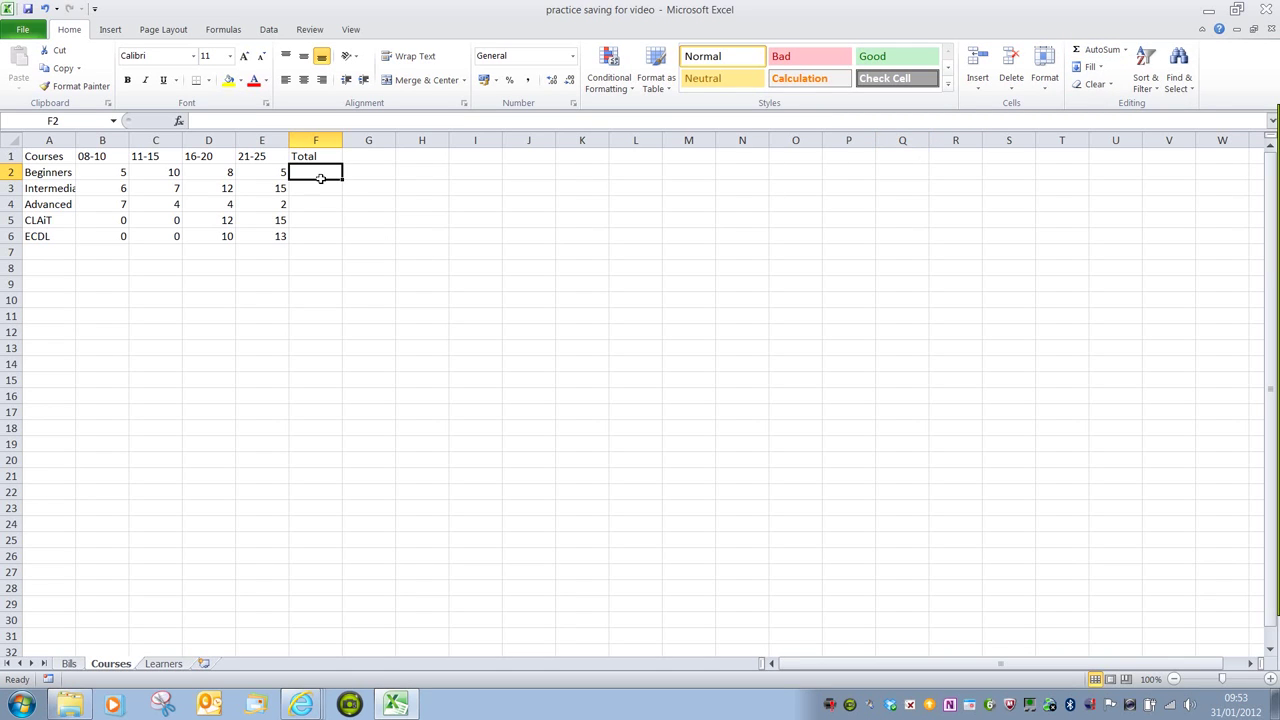
AutoSum the Beginners and Intermediate rows into F2 and F3, giving 28 and 40
scroll(850, 200, "right", 2)
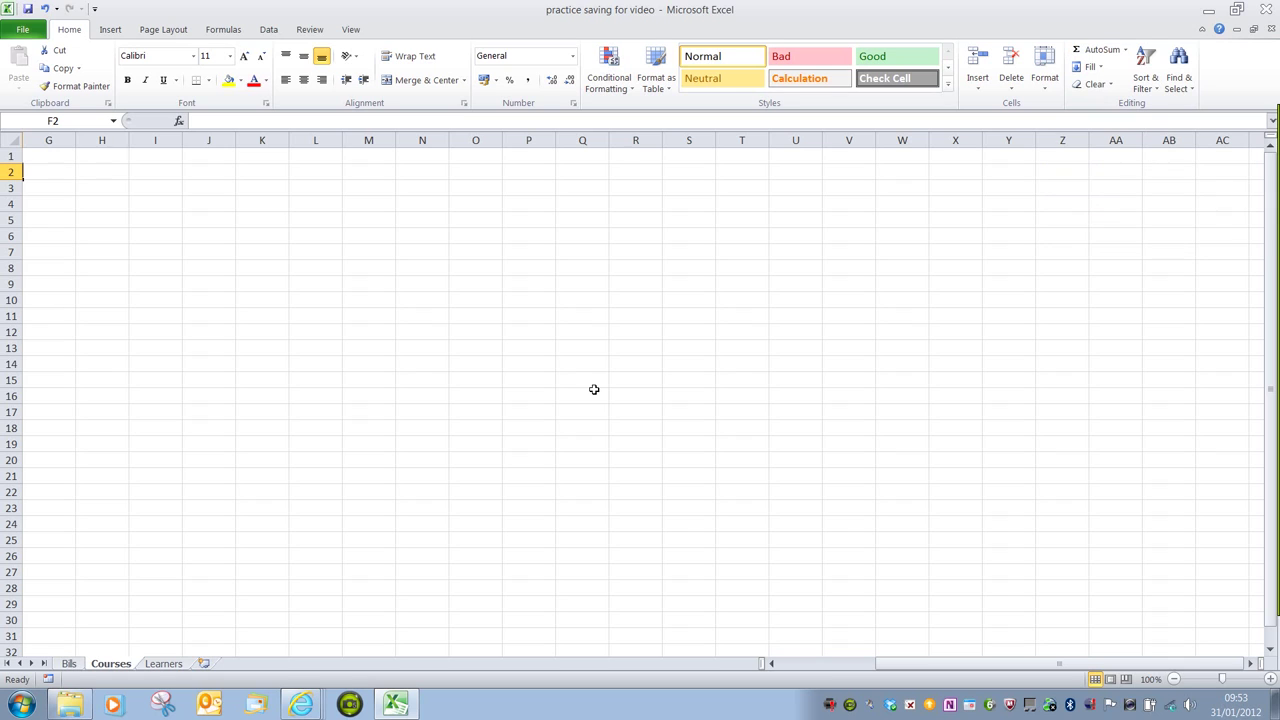
key("ctrl+Home")
left_click(308, 175)
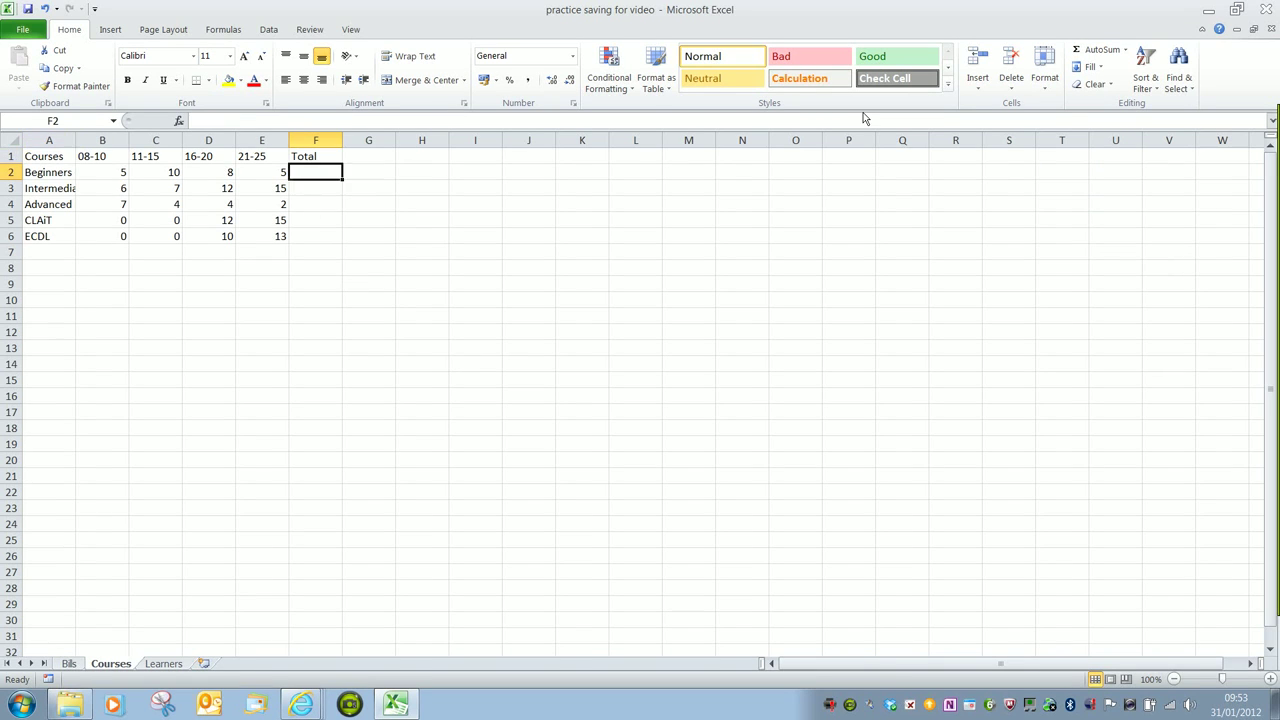
left_click(1101, 60)
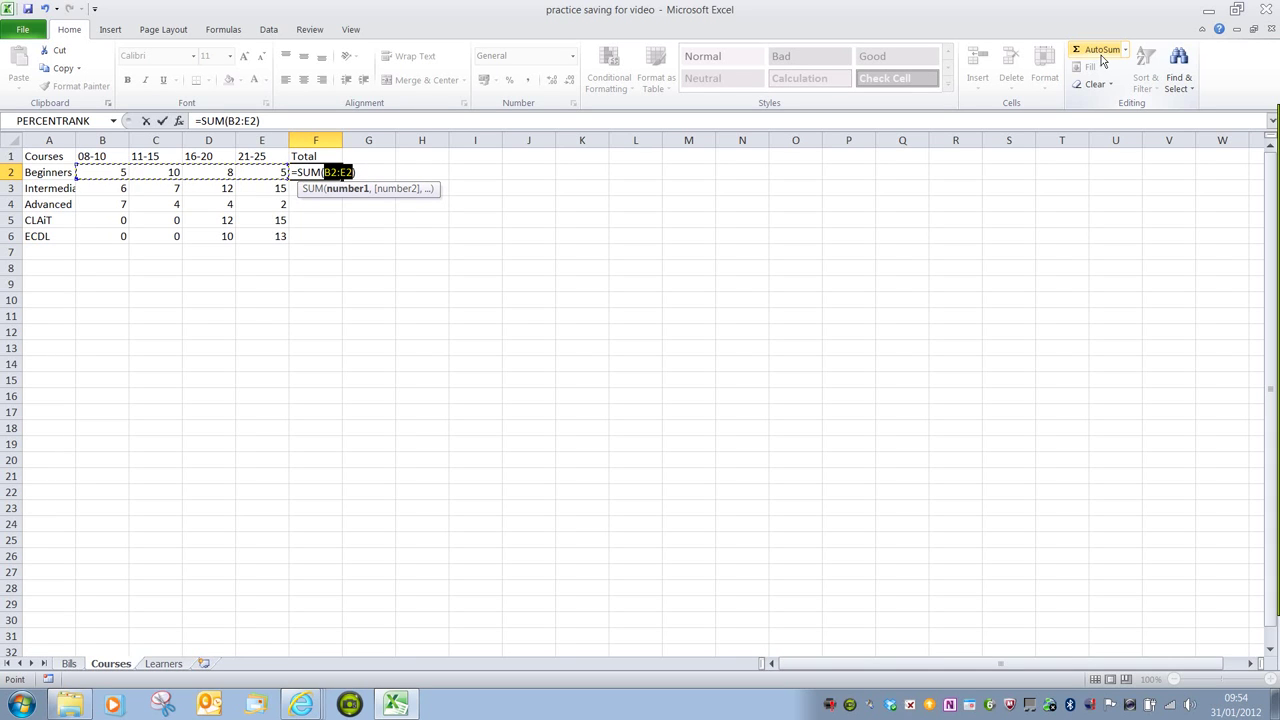
key("Return")
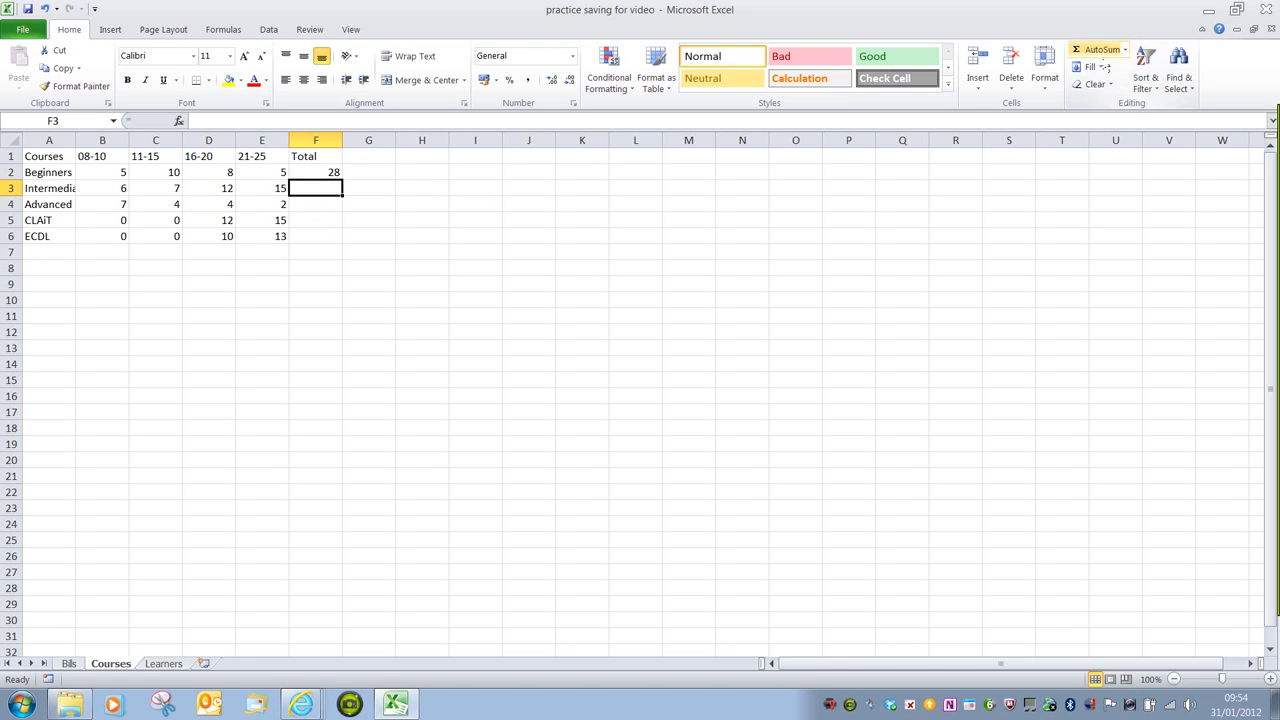
left_click(1100, 50)
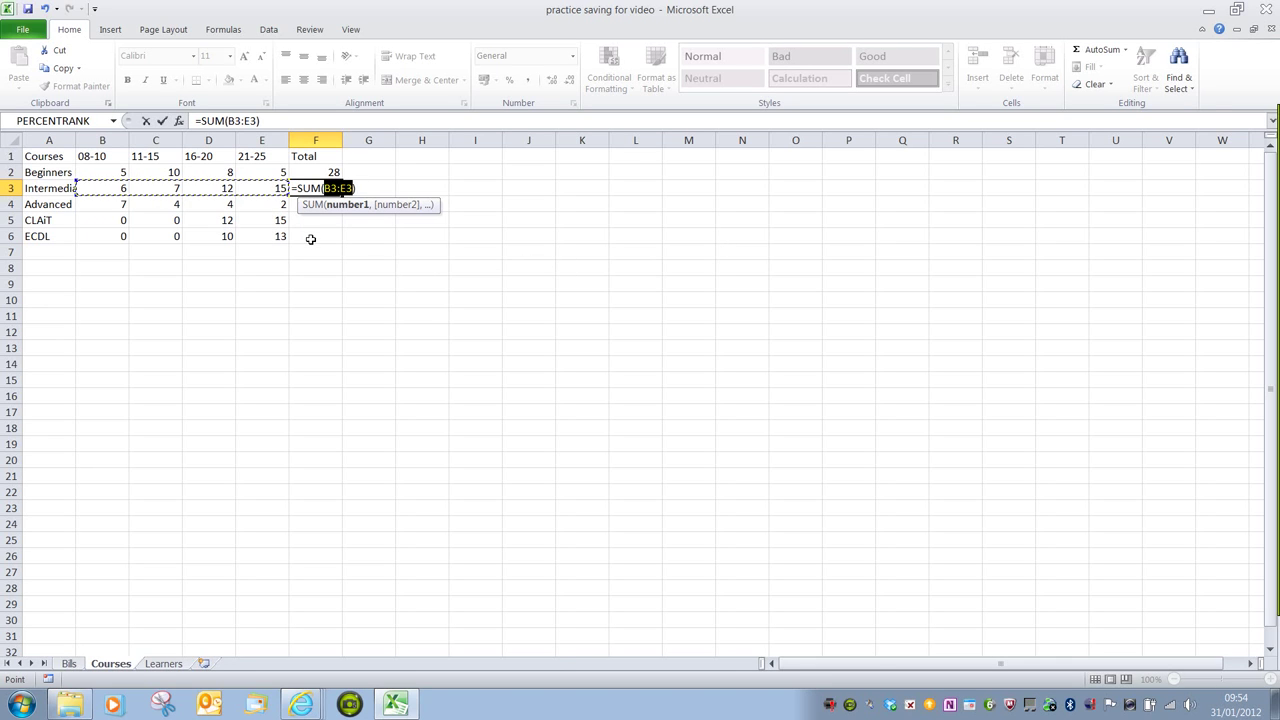
key("Return")
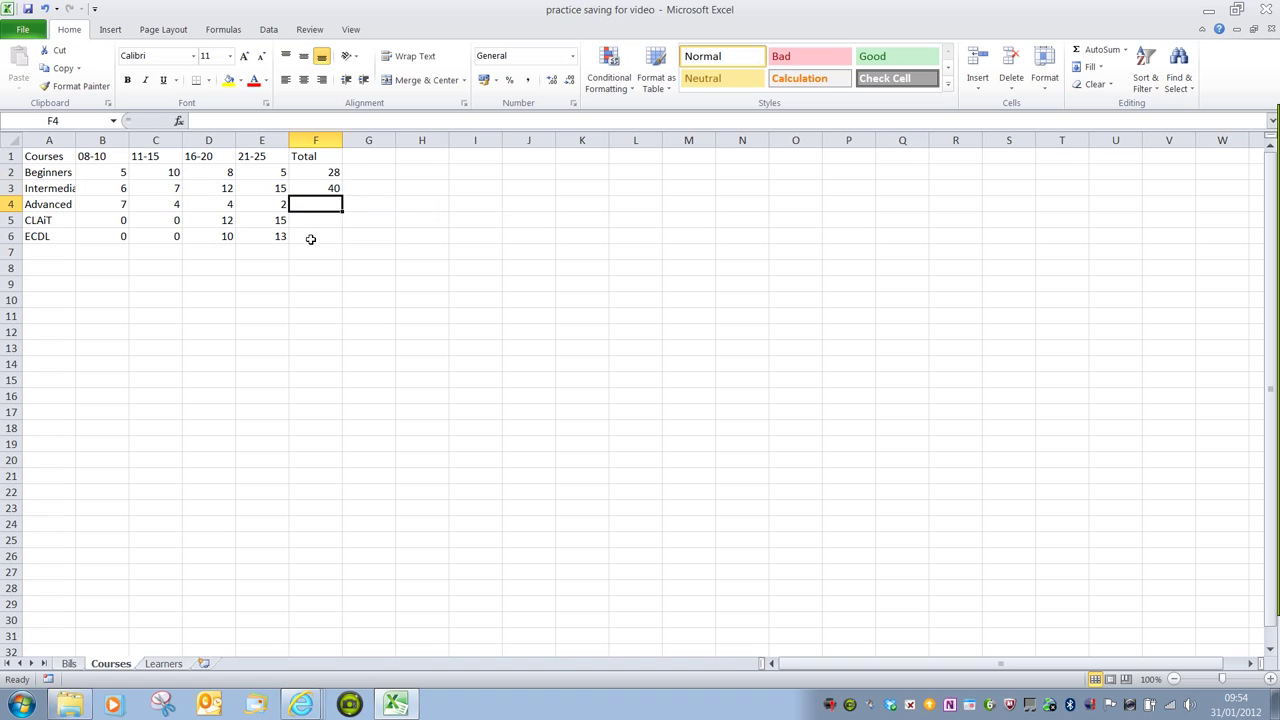
Try an AutoSum over B4:E4 for Advanced, then cancel the broken formula
left_click(1103, 58)
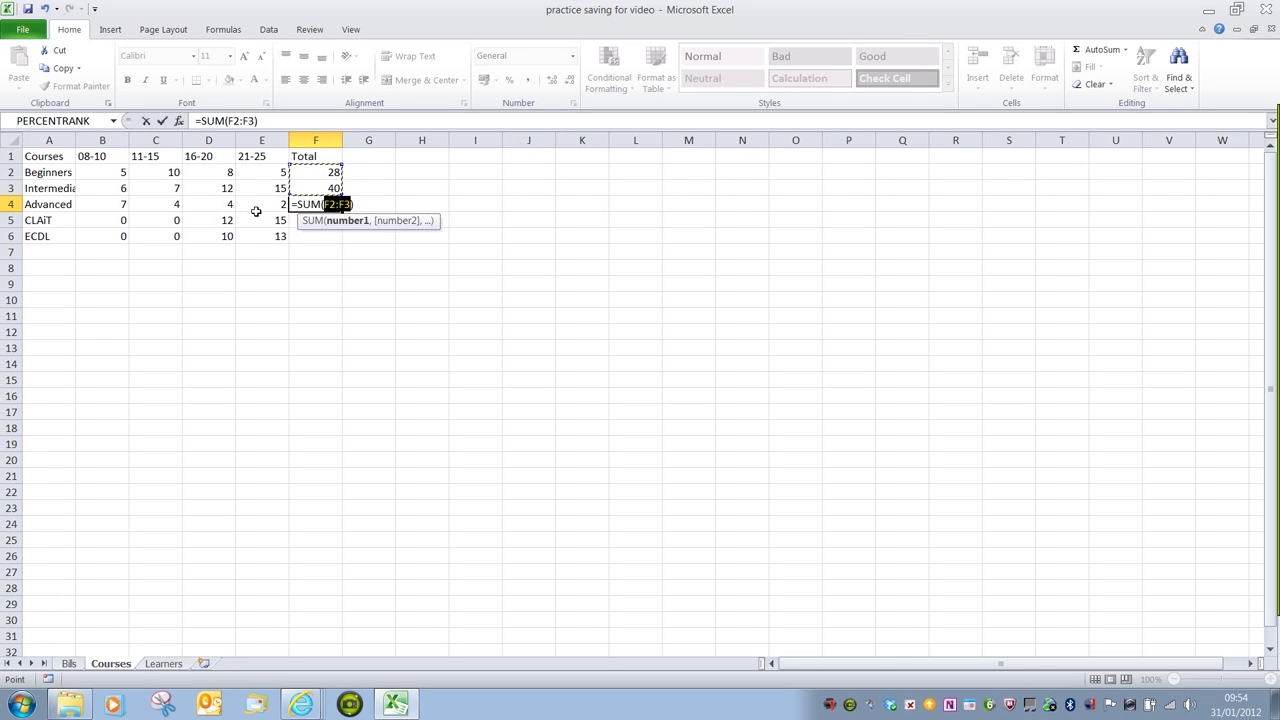
left_click(118, 207)
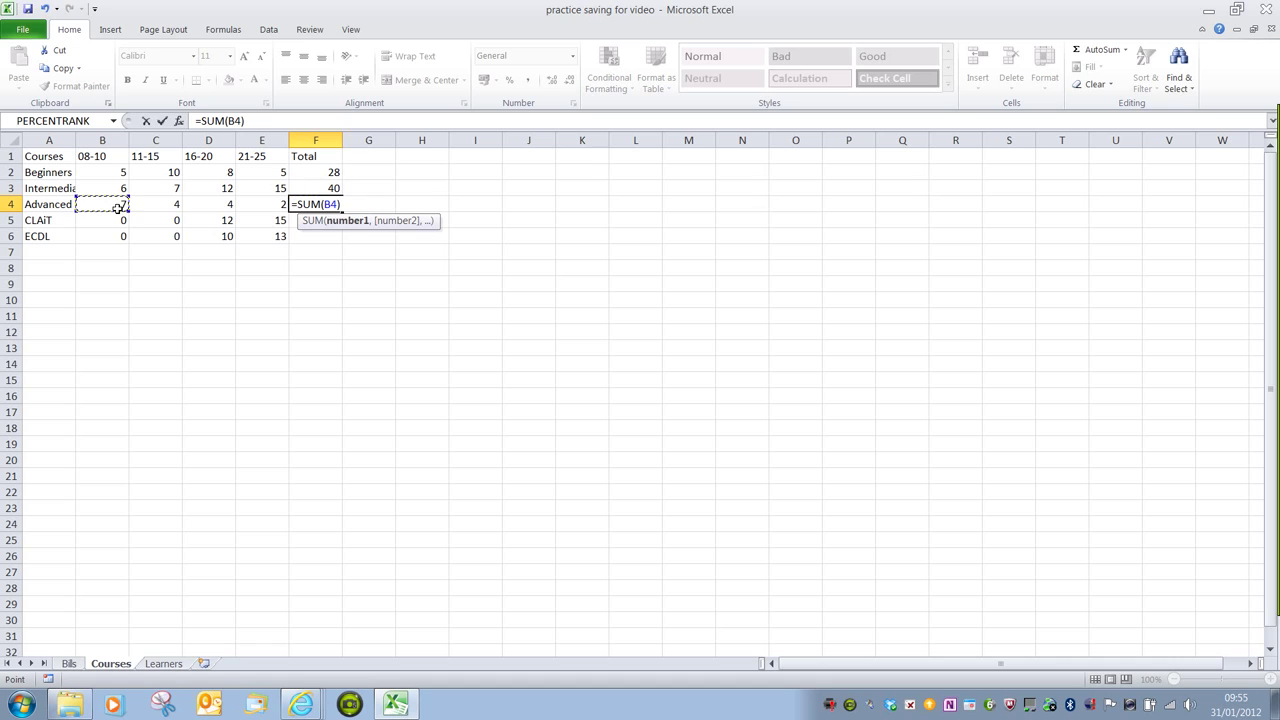
left_click_drag(118, 207, 253, 209)
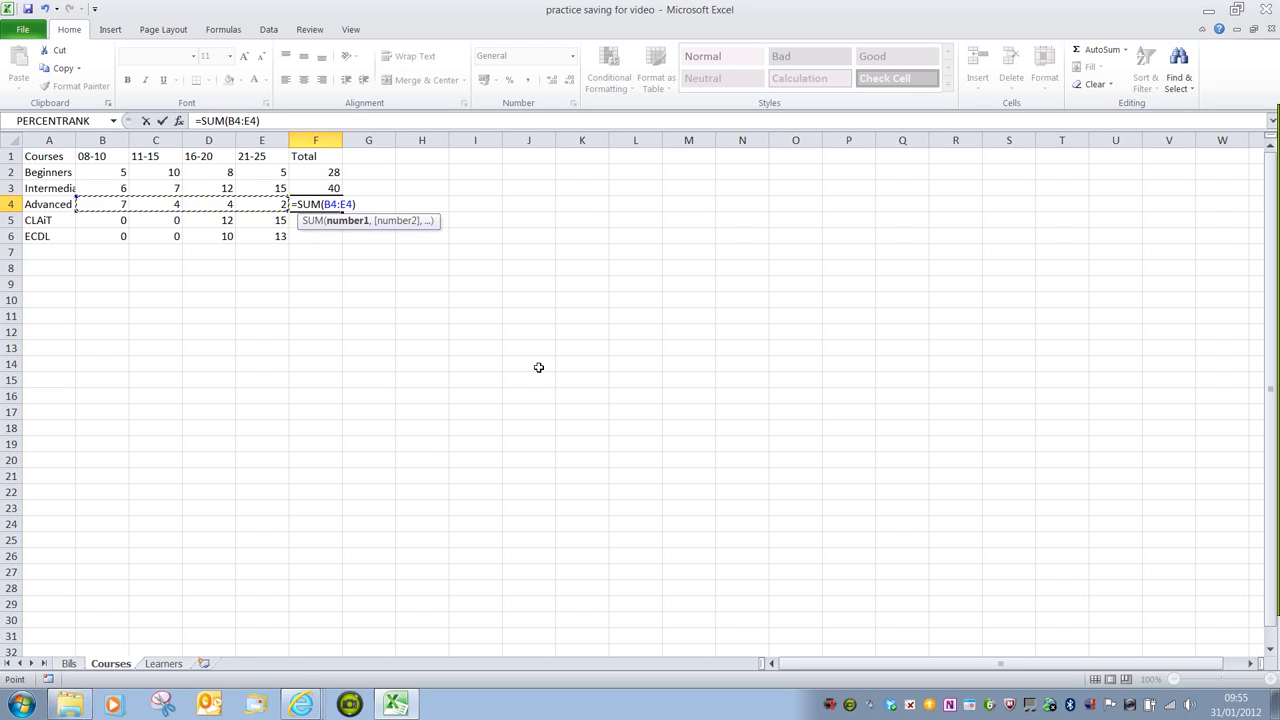
left_click(694, 386)
left_click(566, 430)
left_click(818, 243)
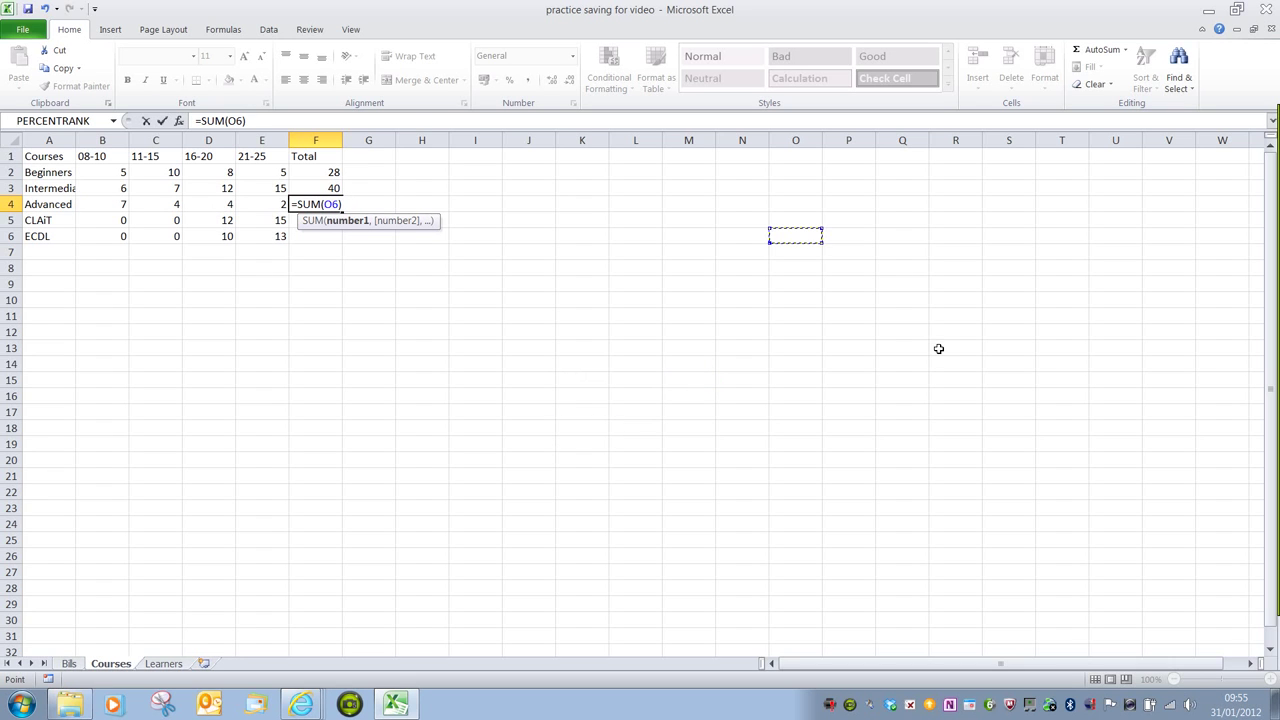
left_click(978, 370)
left_click(527, 417)
left_click(550, 379)
left_click(668, 335)
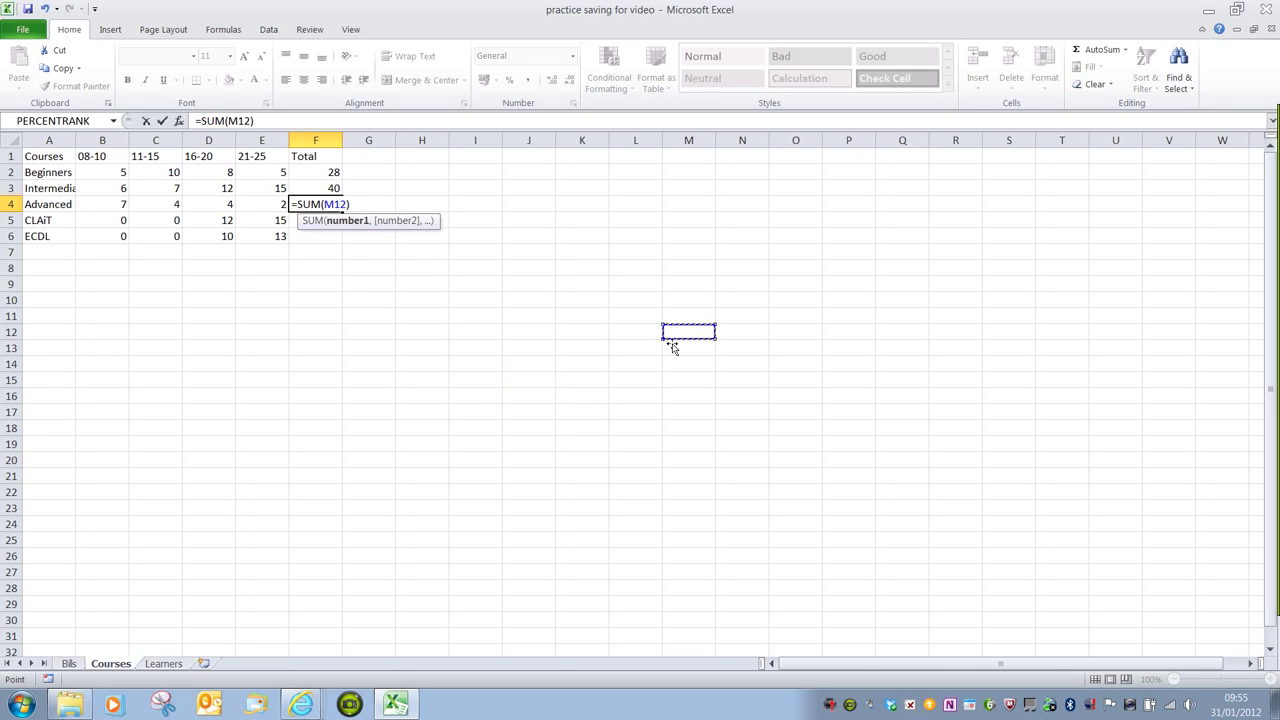
key("Escape")
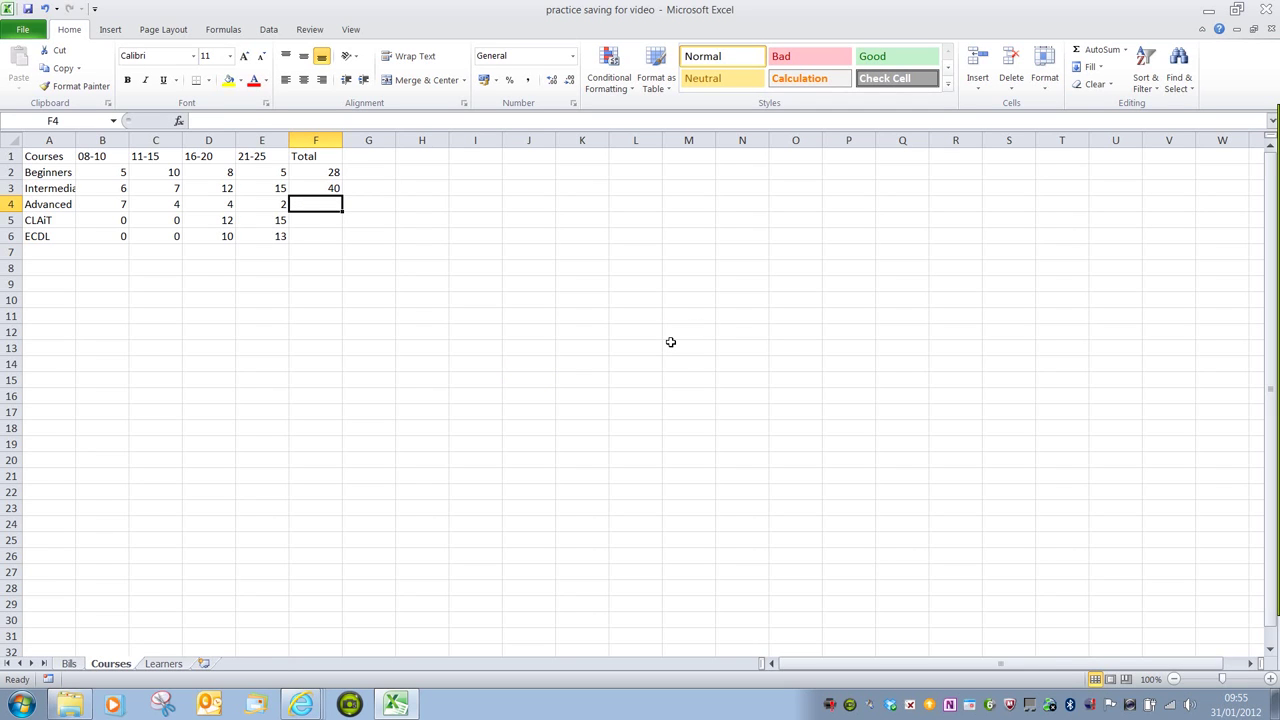
Sum B4:E4 into F4 for an Advanced total of 17
left_click(1098, 49)
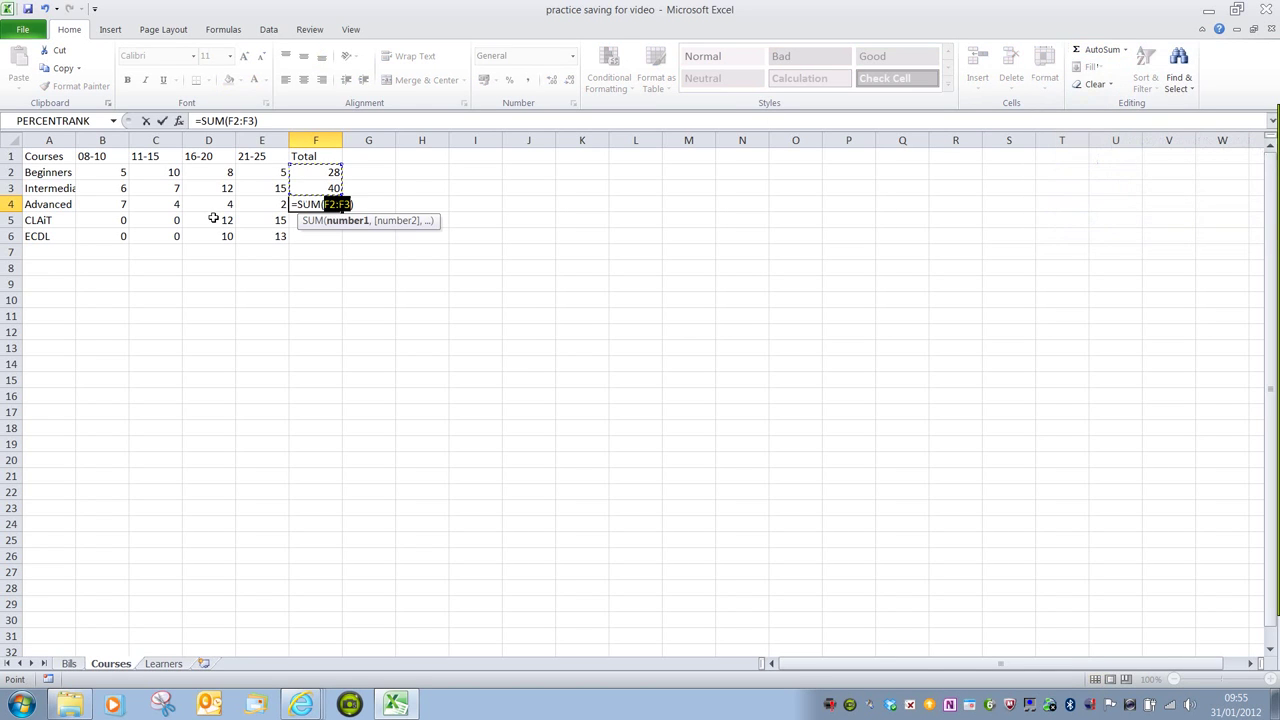
left_click(127, 207)
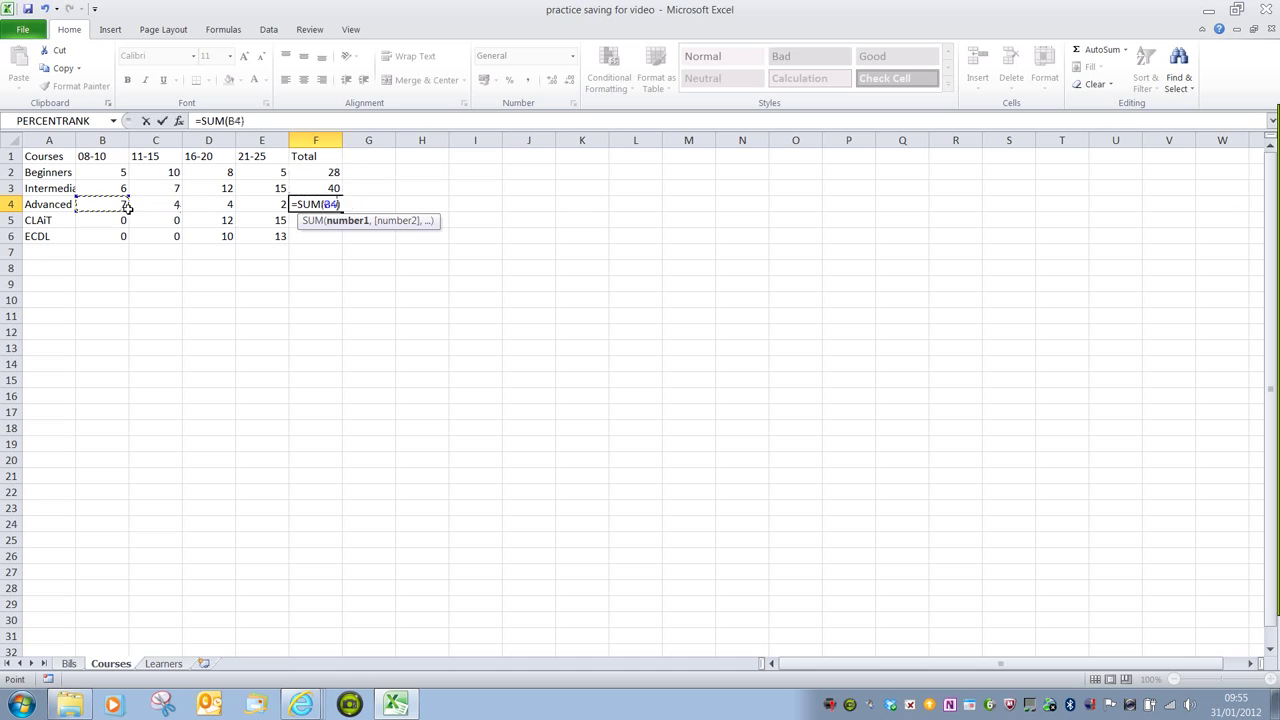
left_click_drag(127, 207, 265, 204)
key("Return")
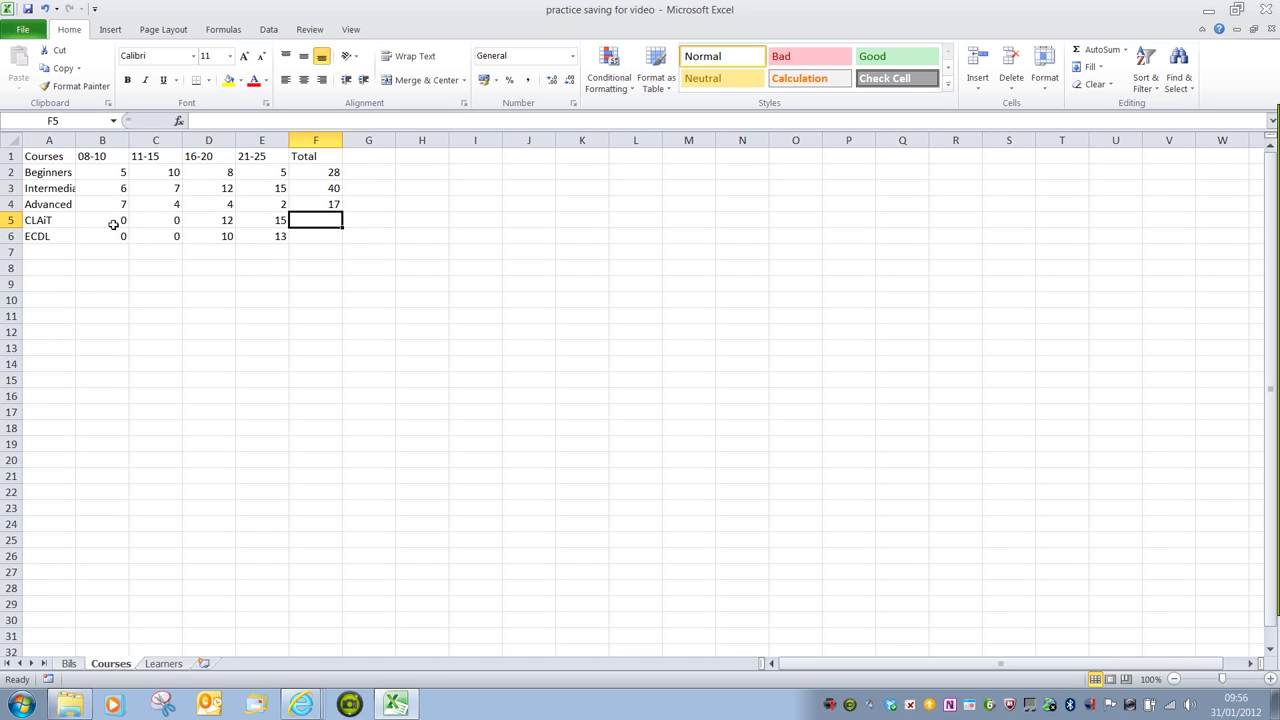
AutoSum the CLAiT row figures into its Total cell, giving 27
left_click_drag(113, 224, 249, 229)
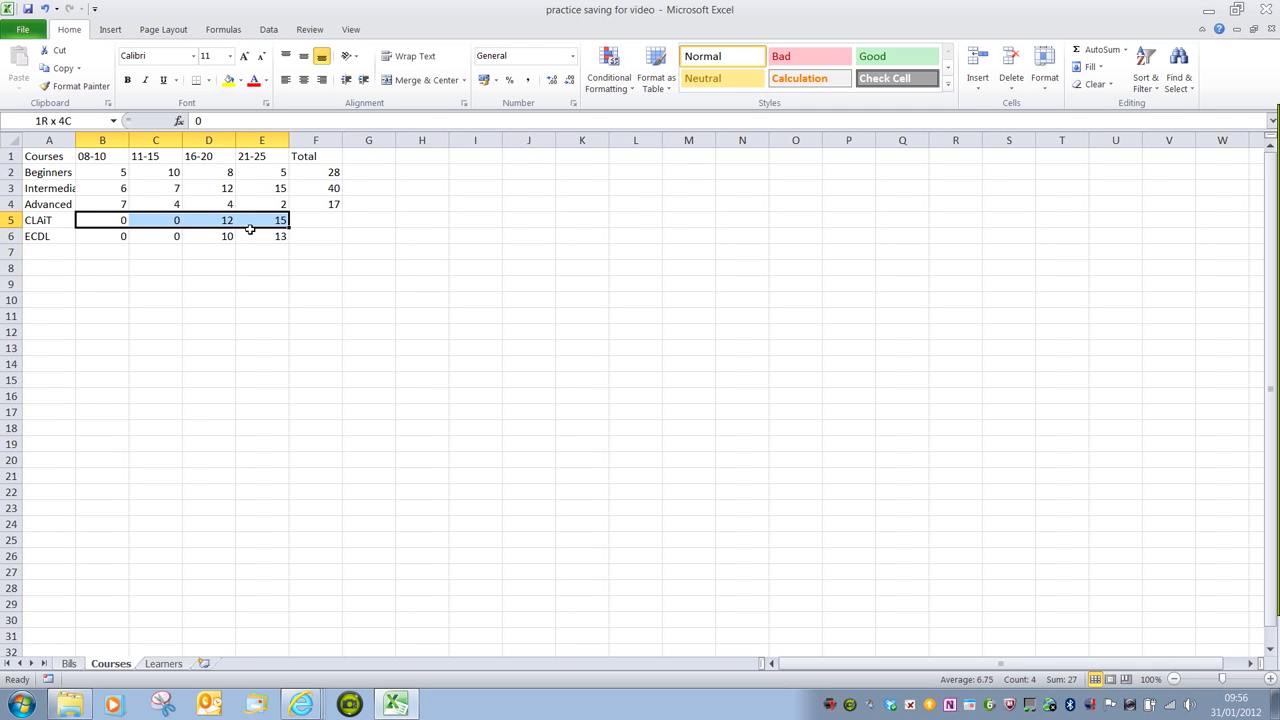
left_click_drag(249, 229, 249, 229)
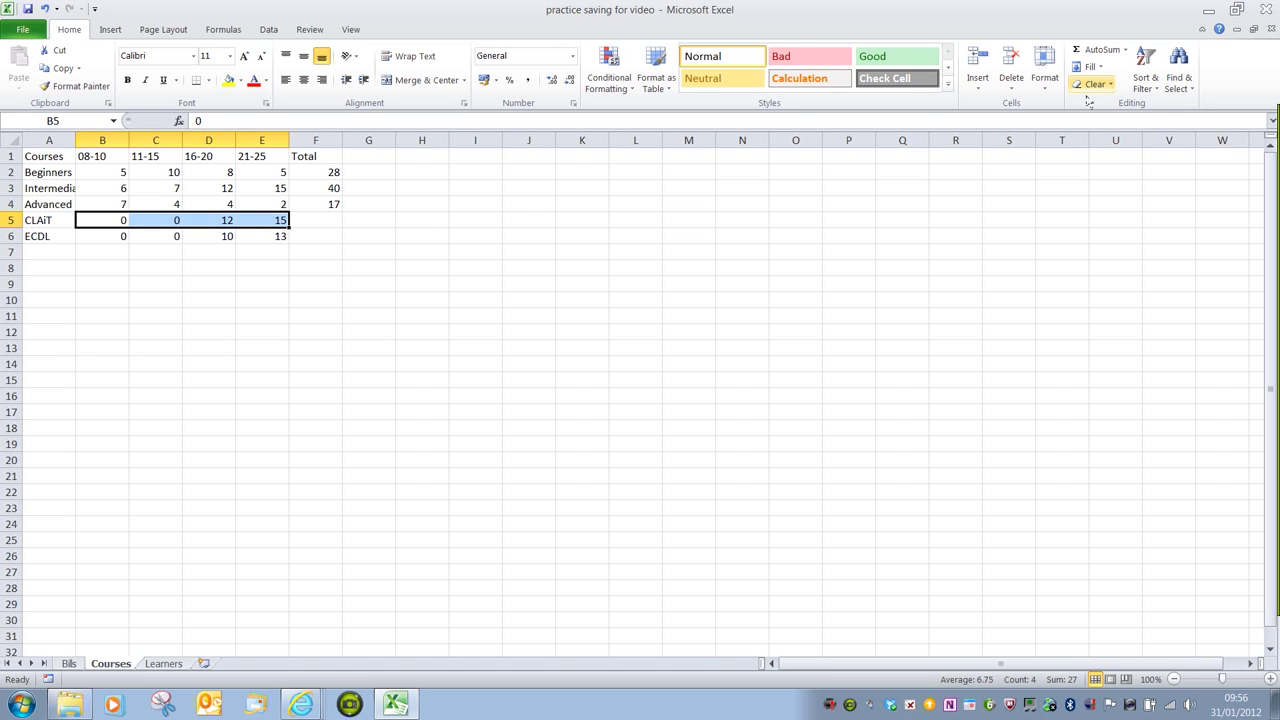
left_click(1099, 63)
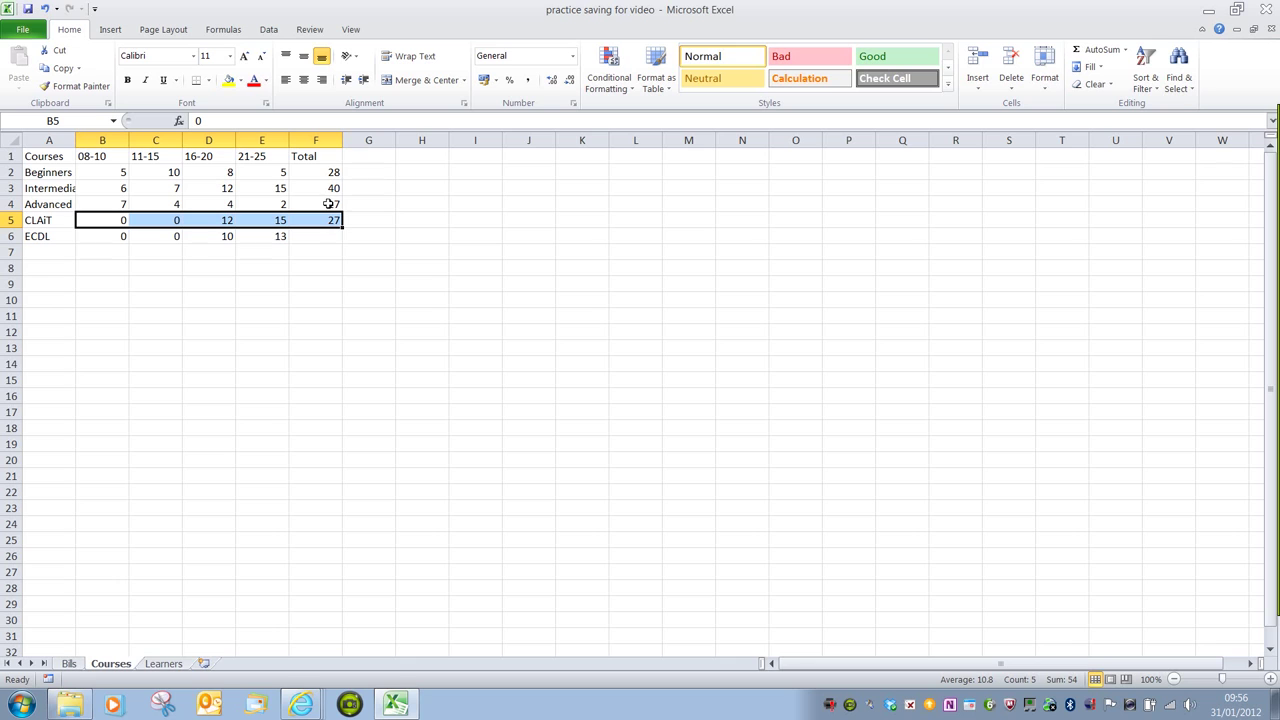
left_click(327, 254)
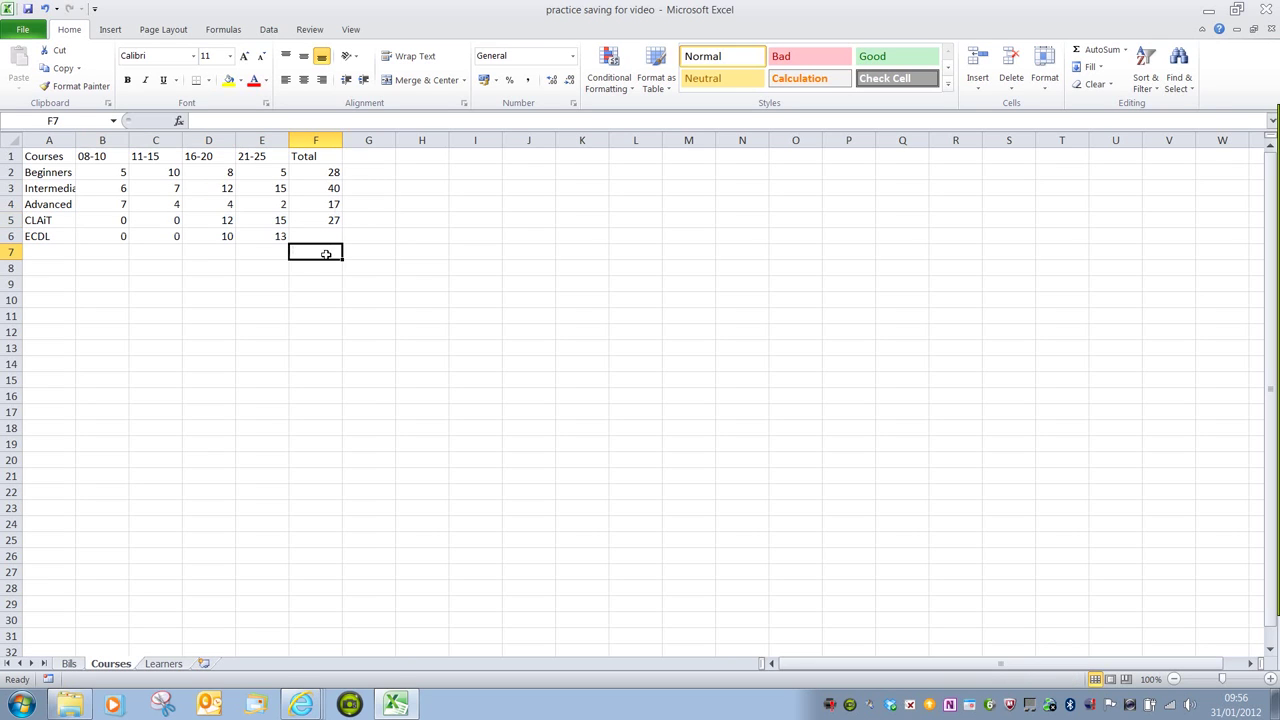
AutoSum the ECDL row figures into F6, giving 23
left_click_drag(117, 240, 305, 243)
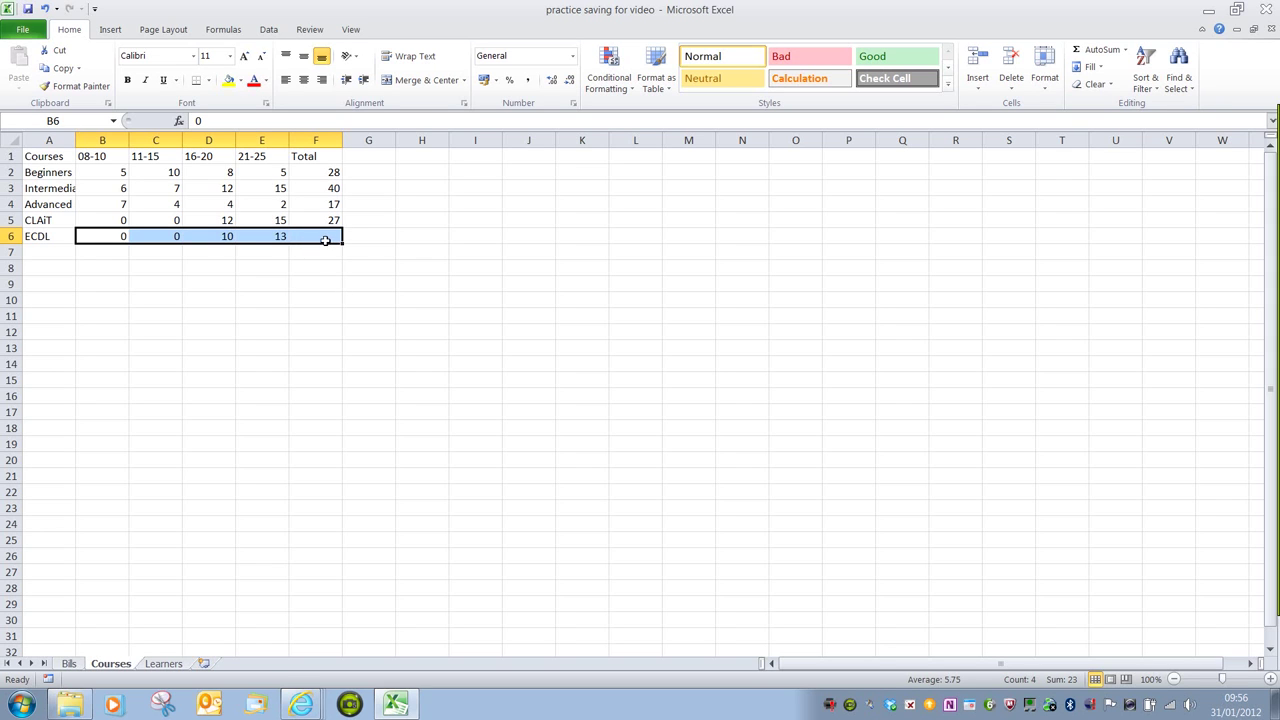
scroll(650, 200, "right", 3)
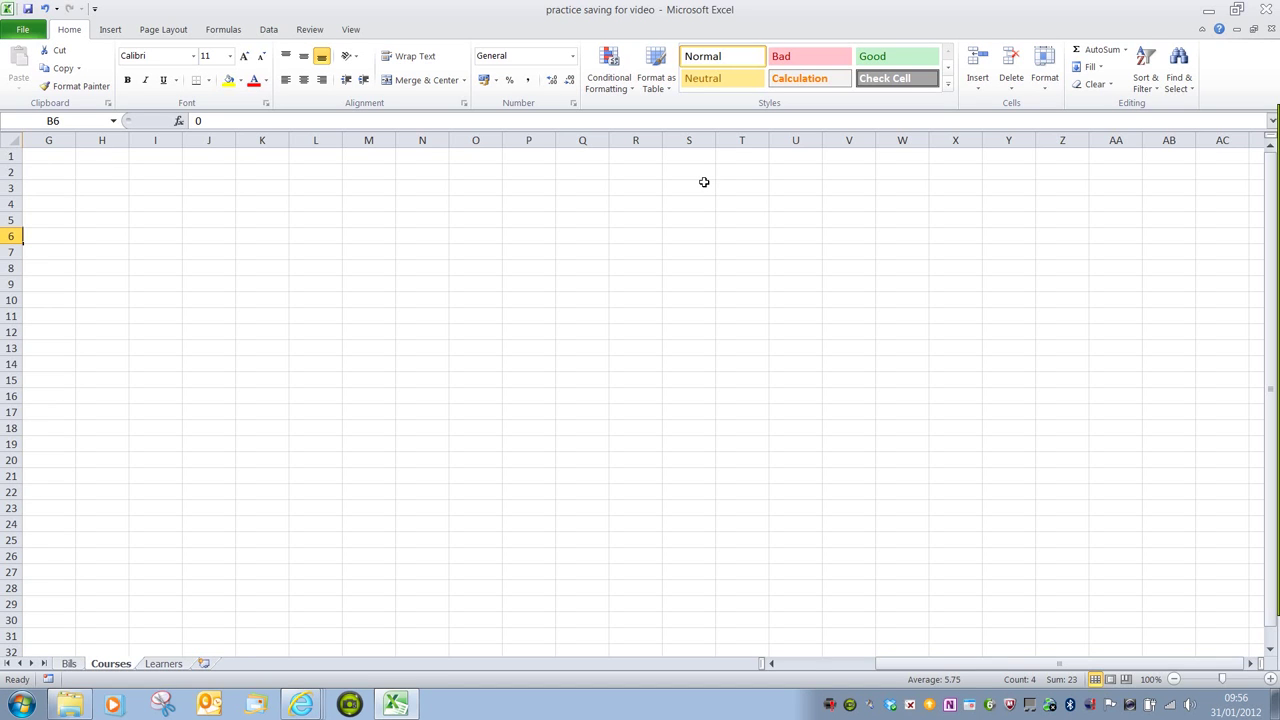
key("ctrl+Home")
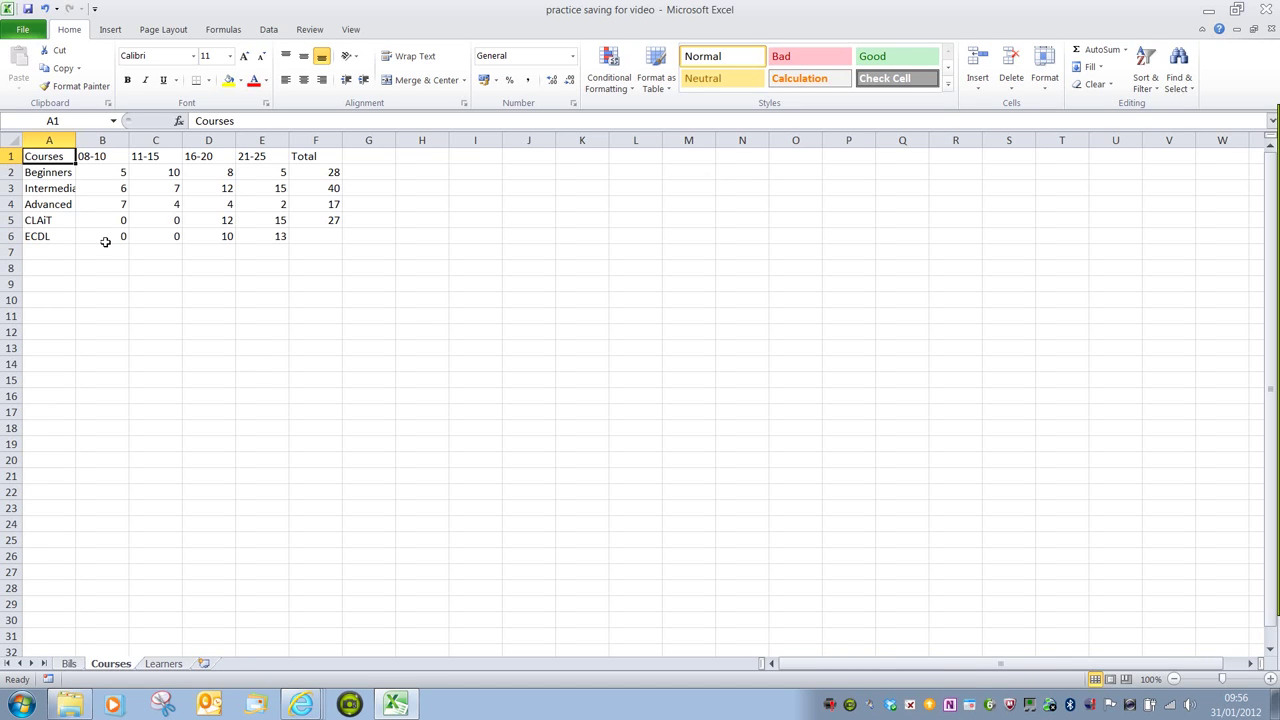
left_click_drag(105, 242, 348, 236)
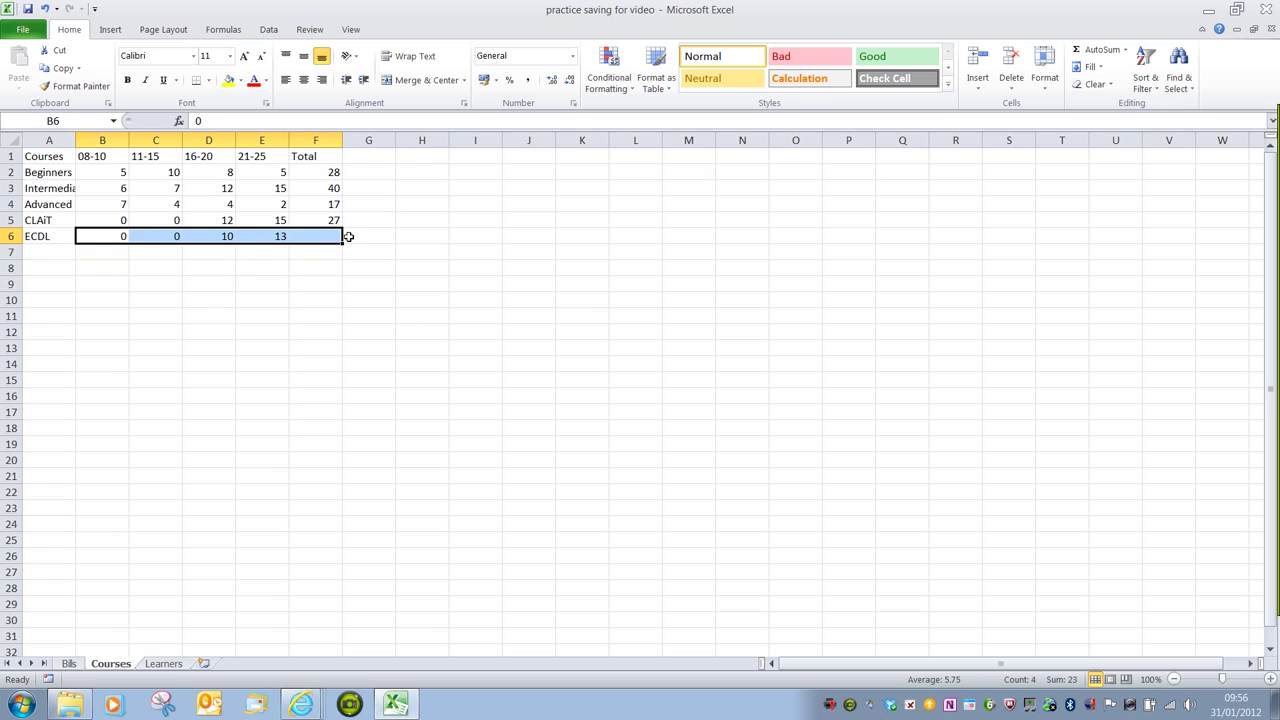
left_click(1100, 50)
left_click(327, 275)
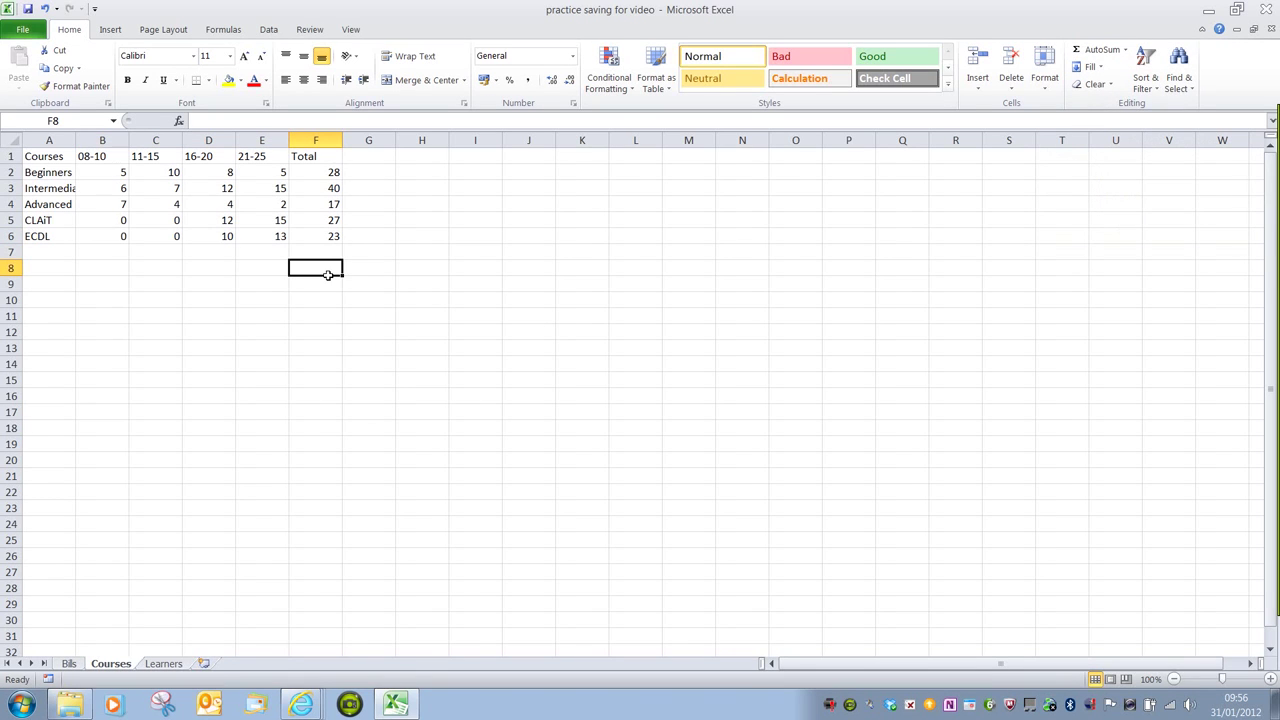
left_click(329, 179)
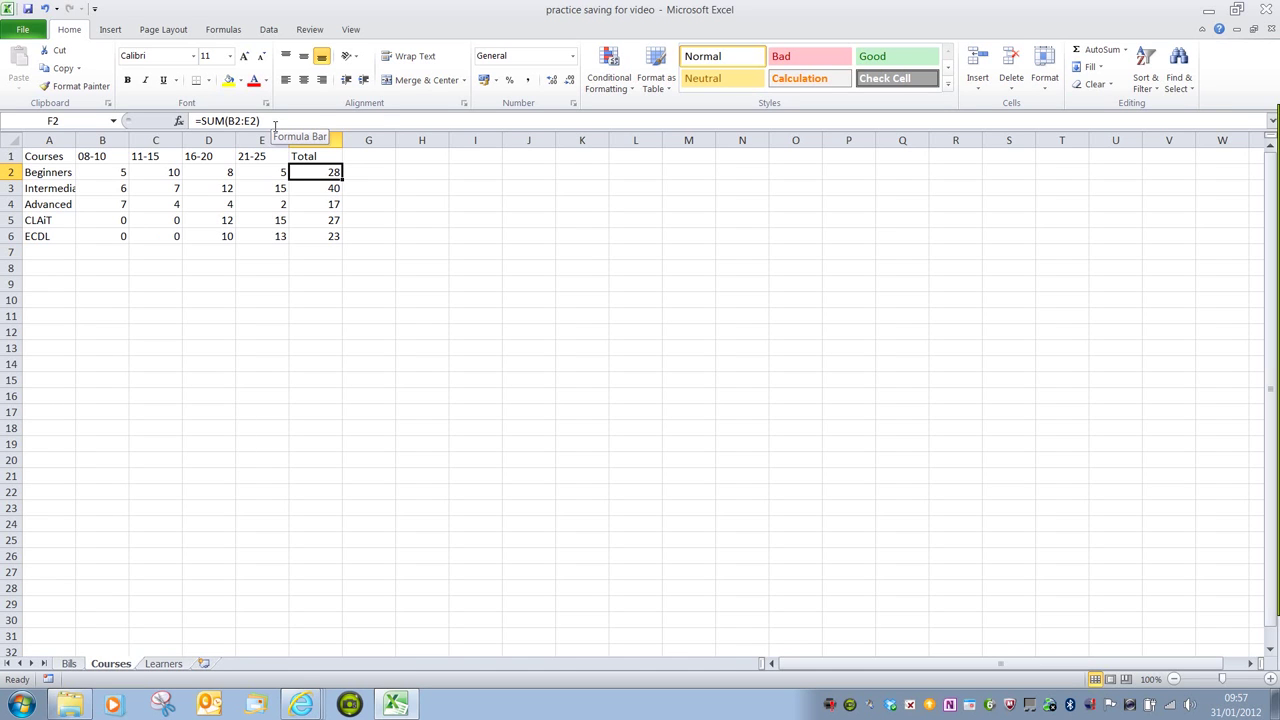
left_click(322, 193)
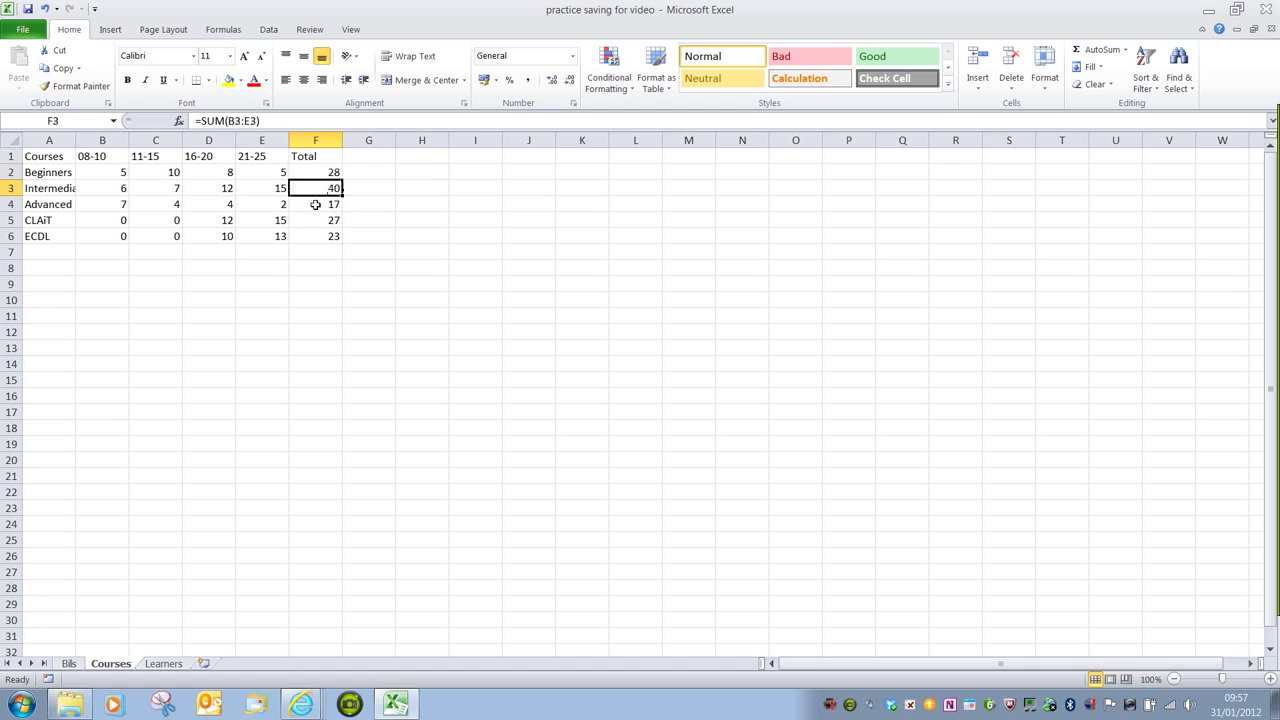
left_click(325, 206)
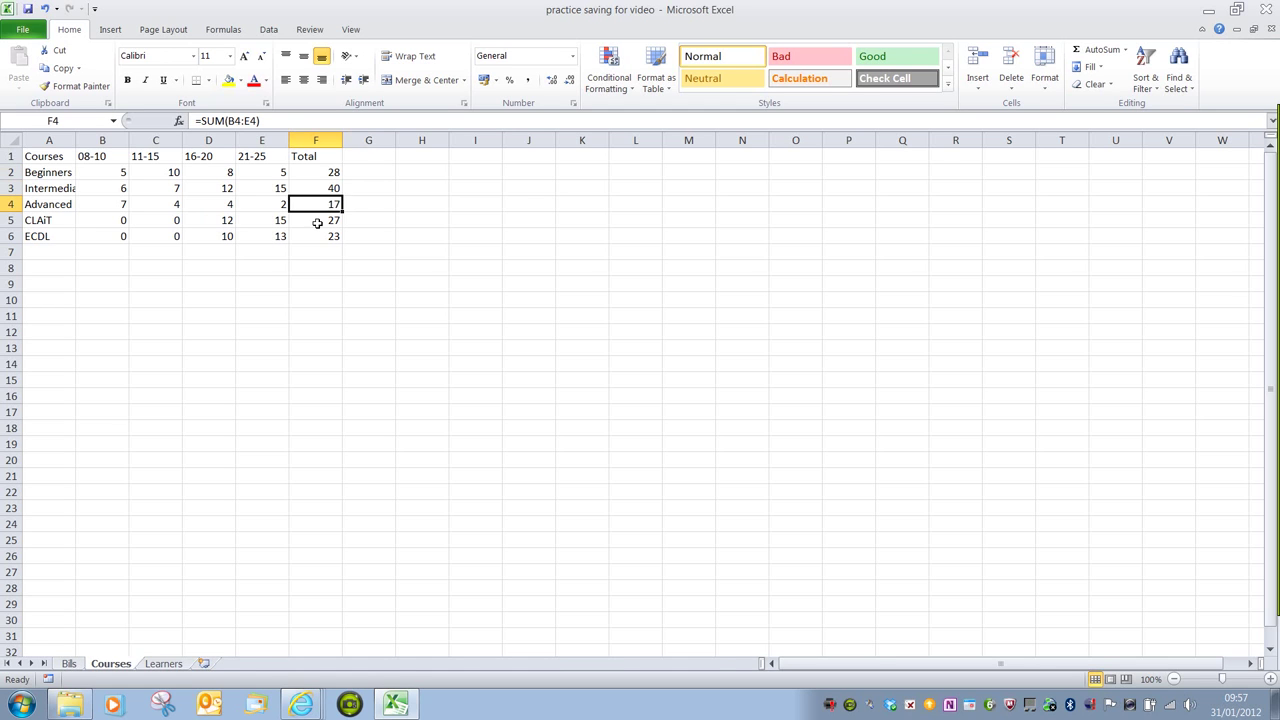
left_click(317, 222)
left_click(314, 237)
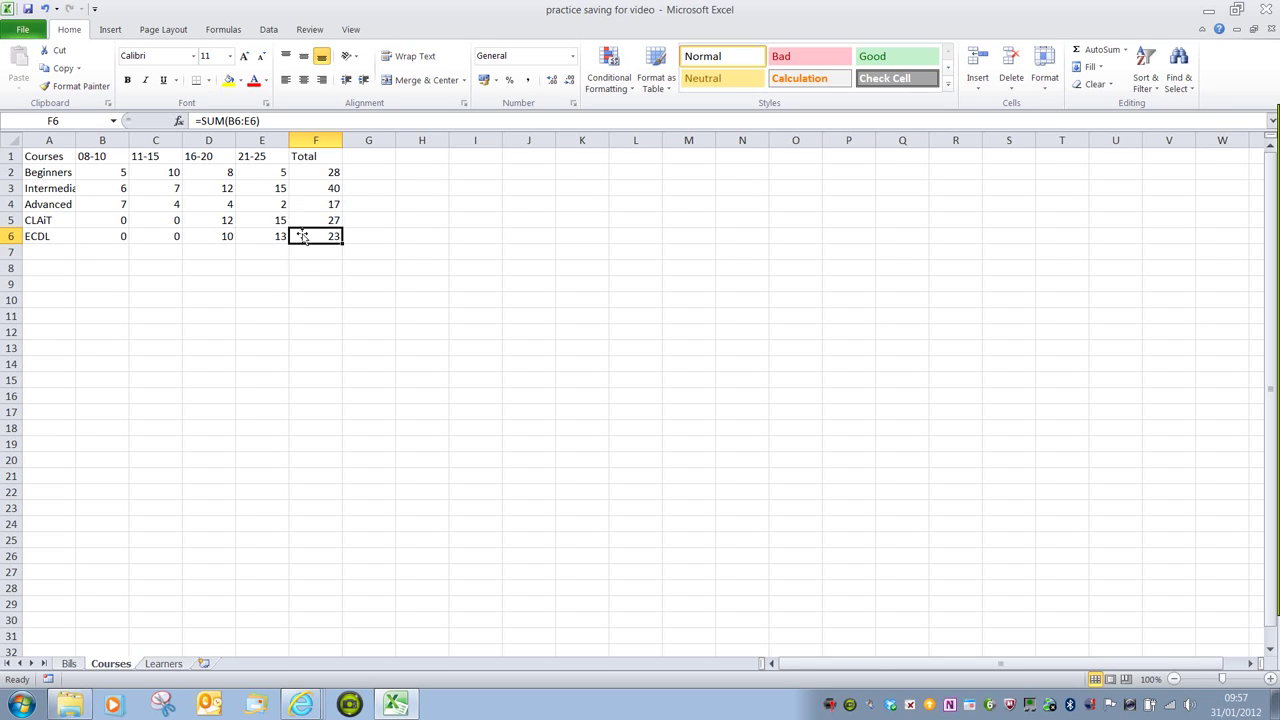
left_click(310, 259)
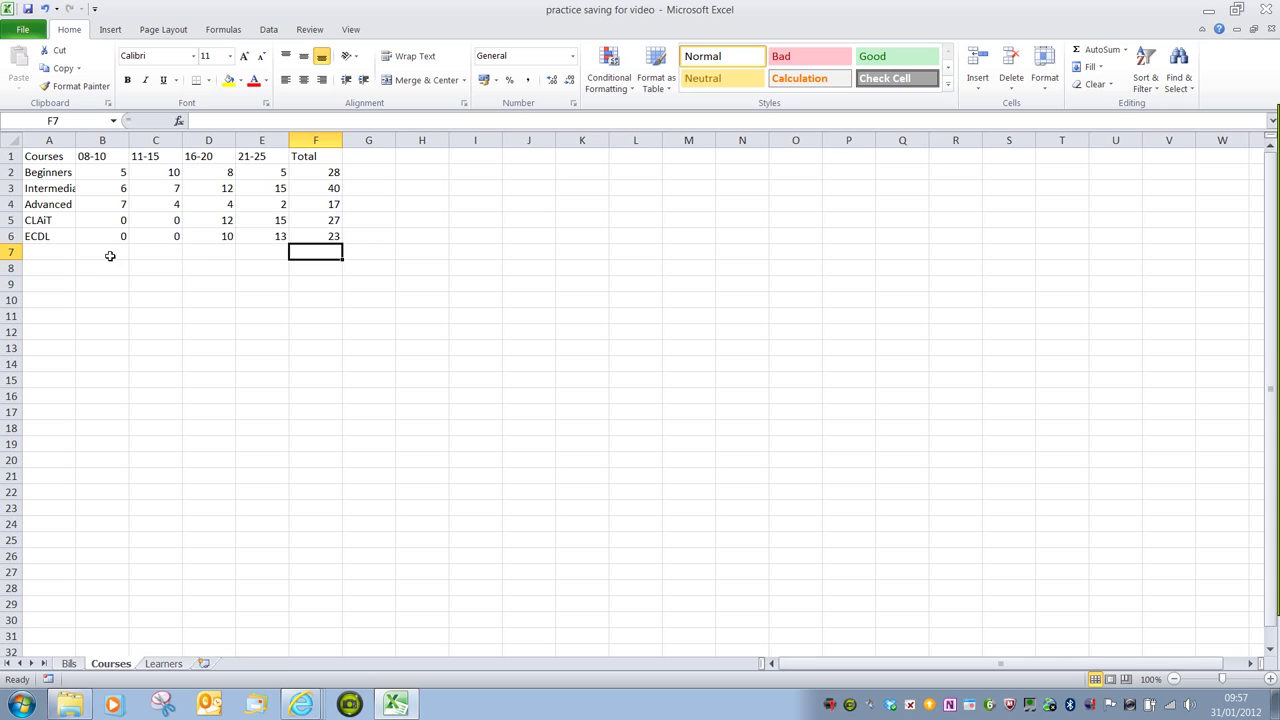
Label cell A7 'Average'
left_click(53, 260)
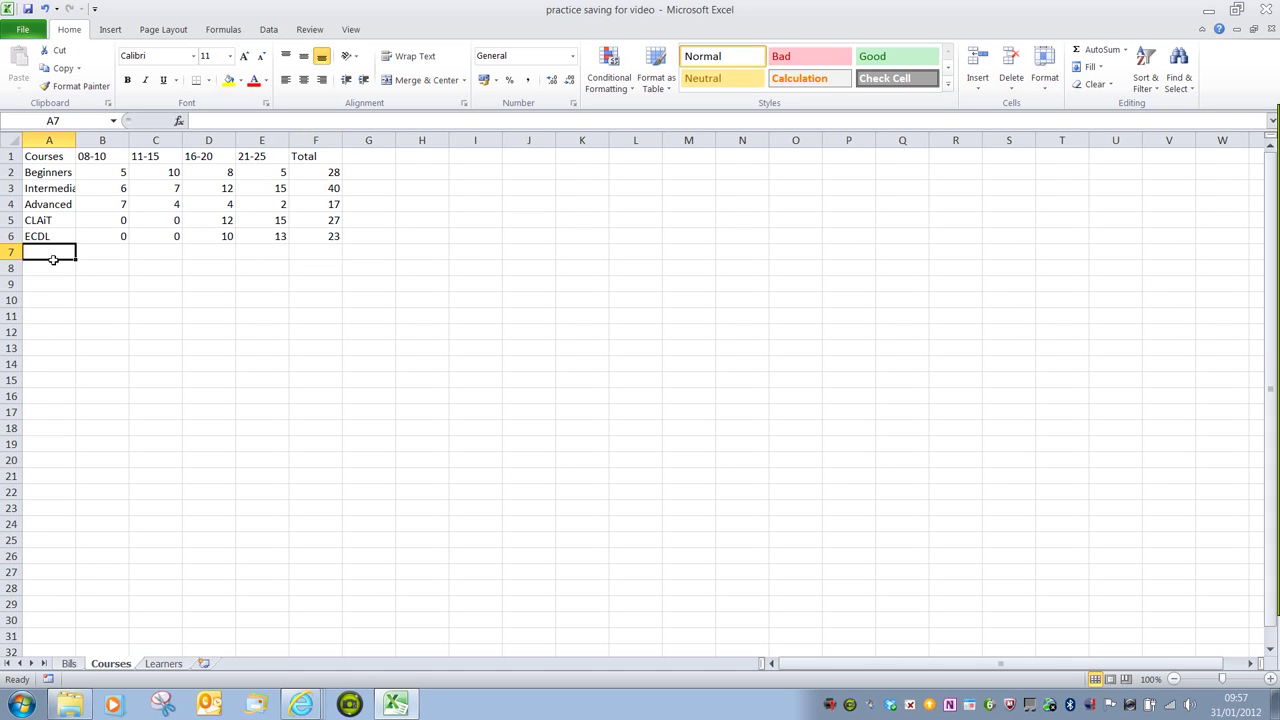
type("Aver")
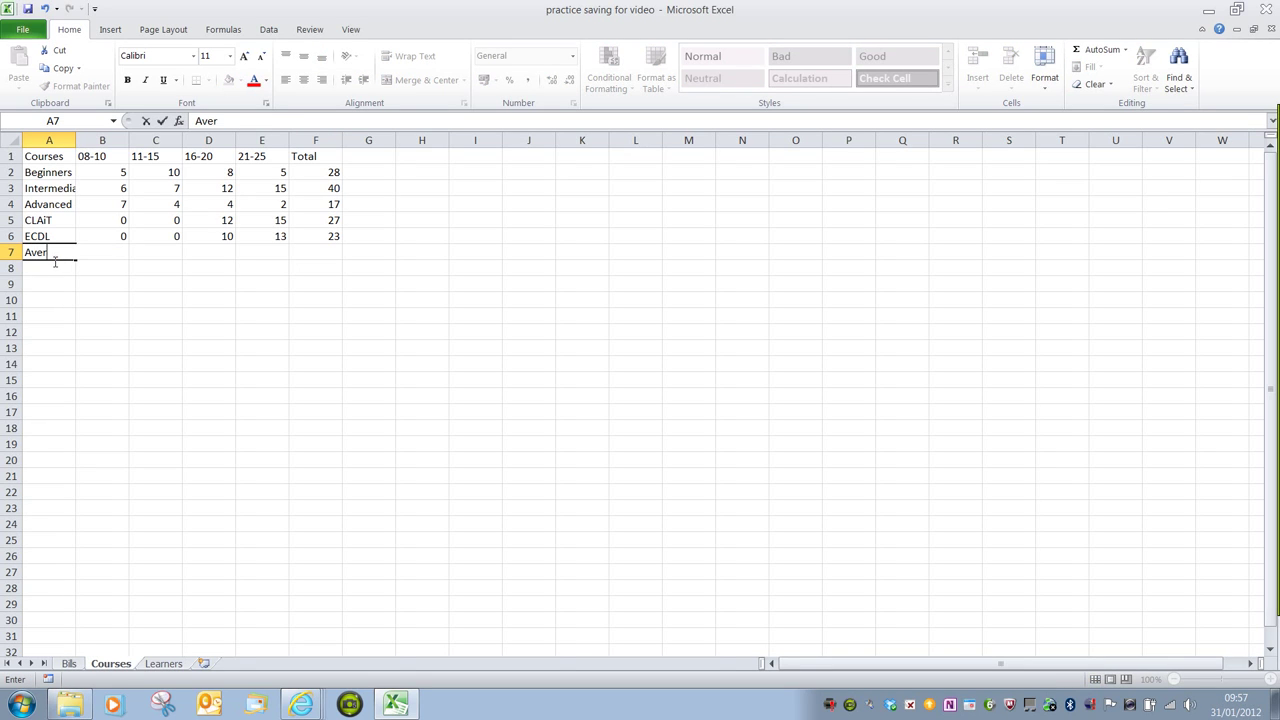
type("age")
left_click(99, 260)
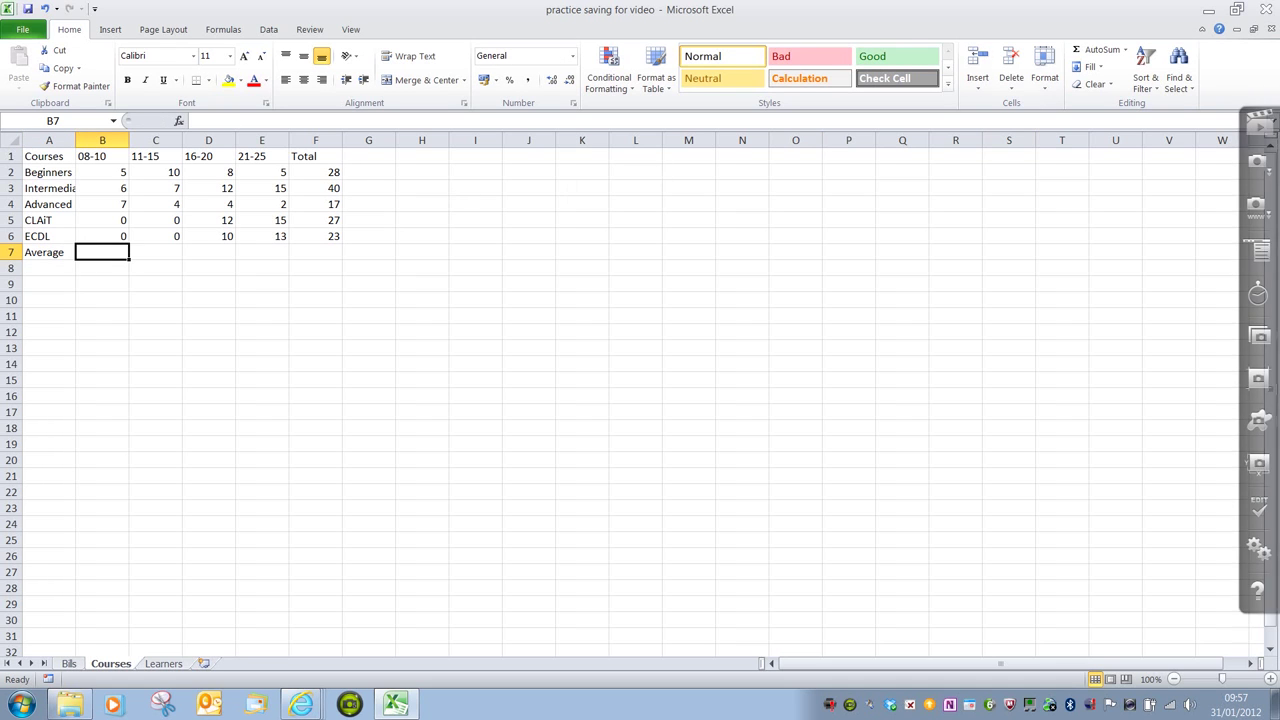
Insert =AVERAGE(B2:B6) in B7, showing 3.6 for the 08-10 column
left_click(1126, 51)
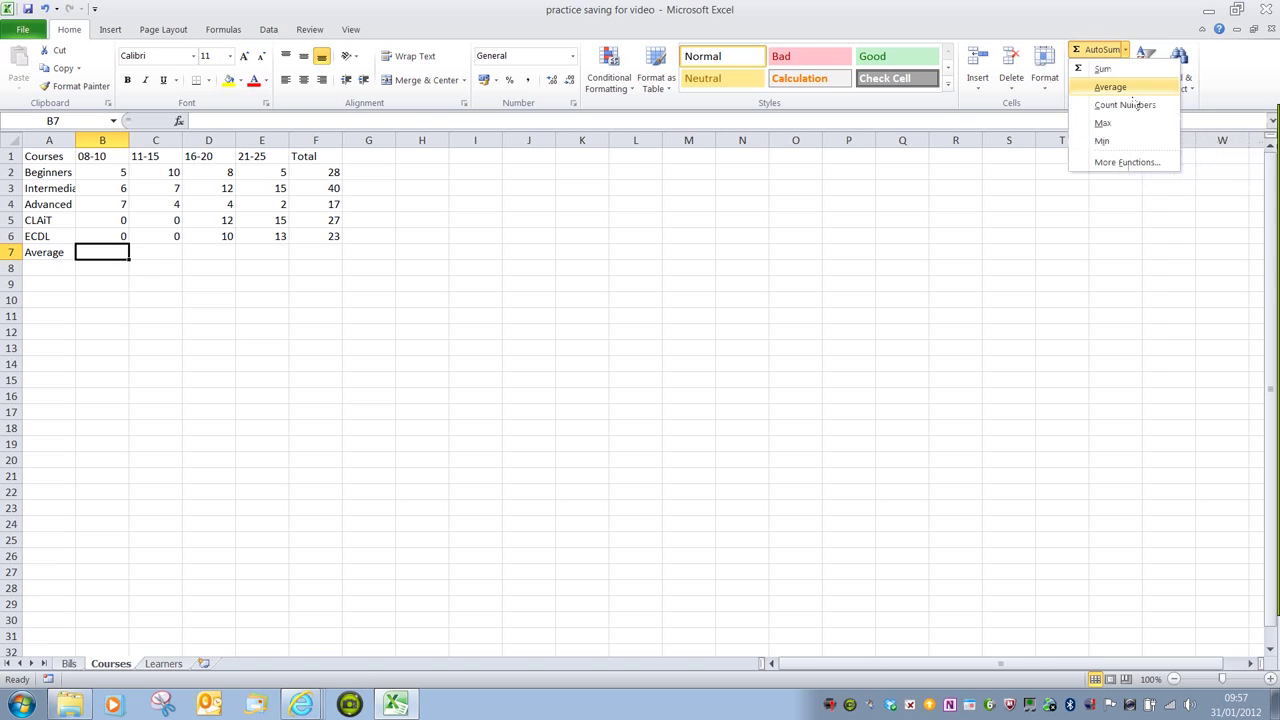
left_click(1133, 97)
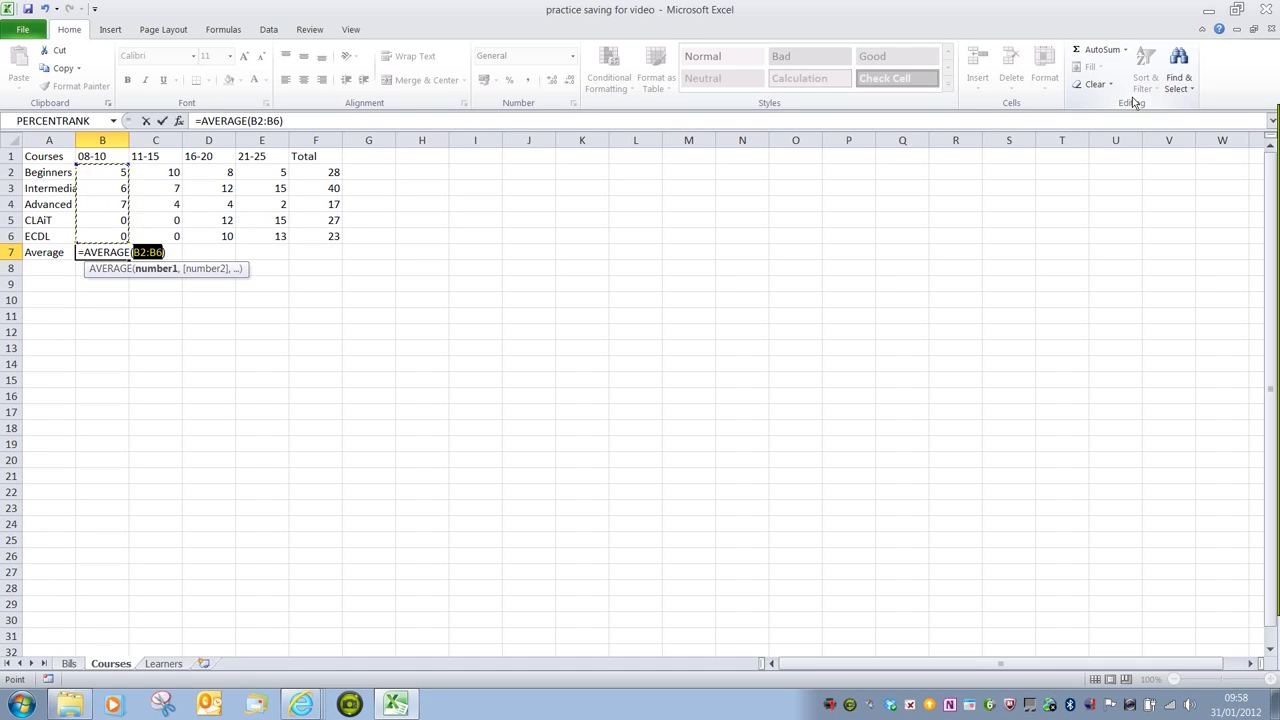
key("Return")
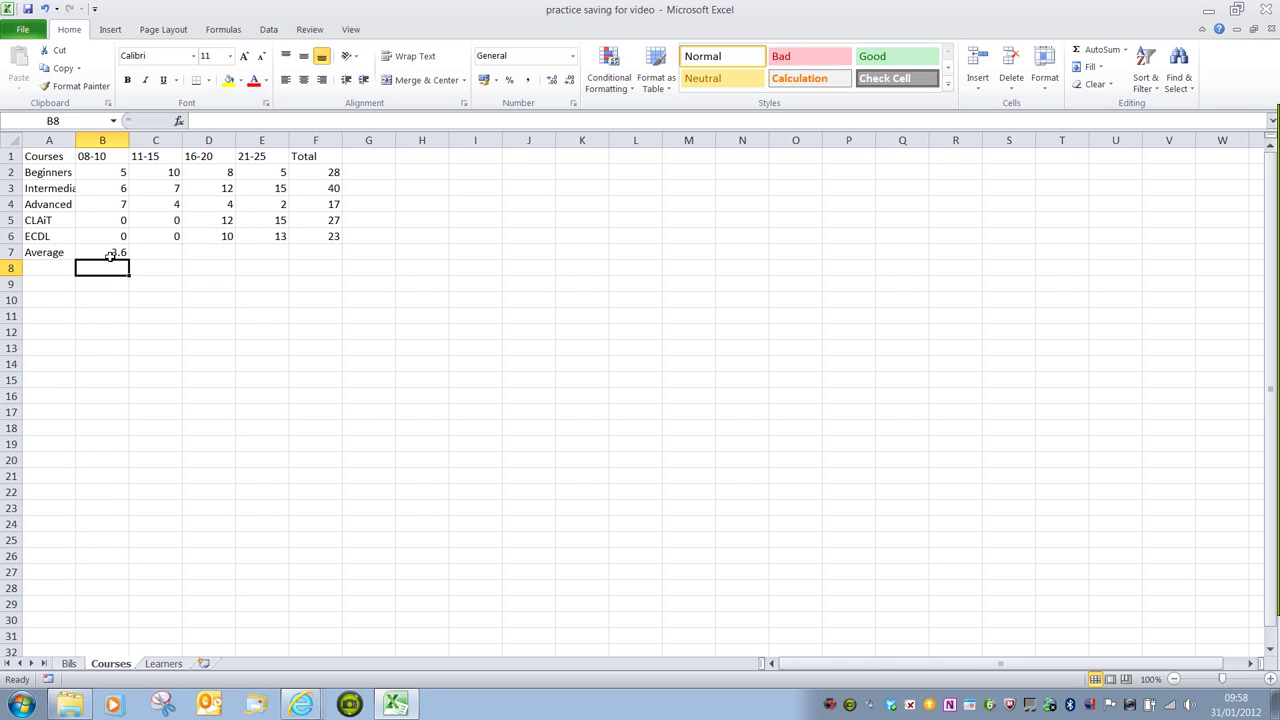
left_click(169, 253)
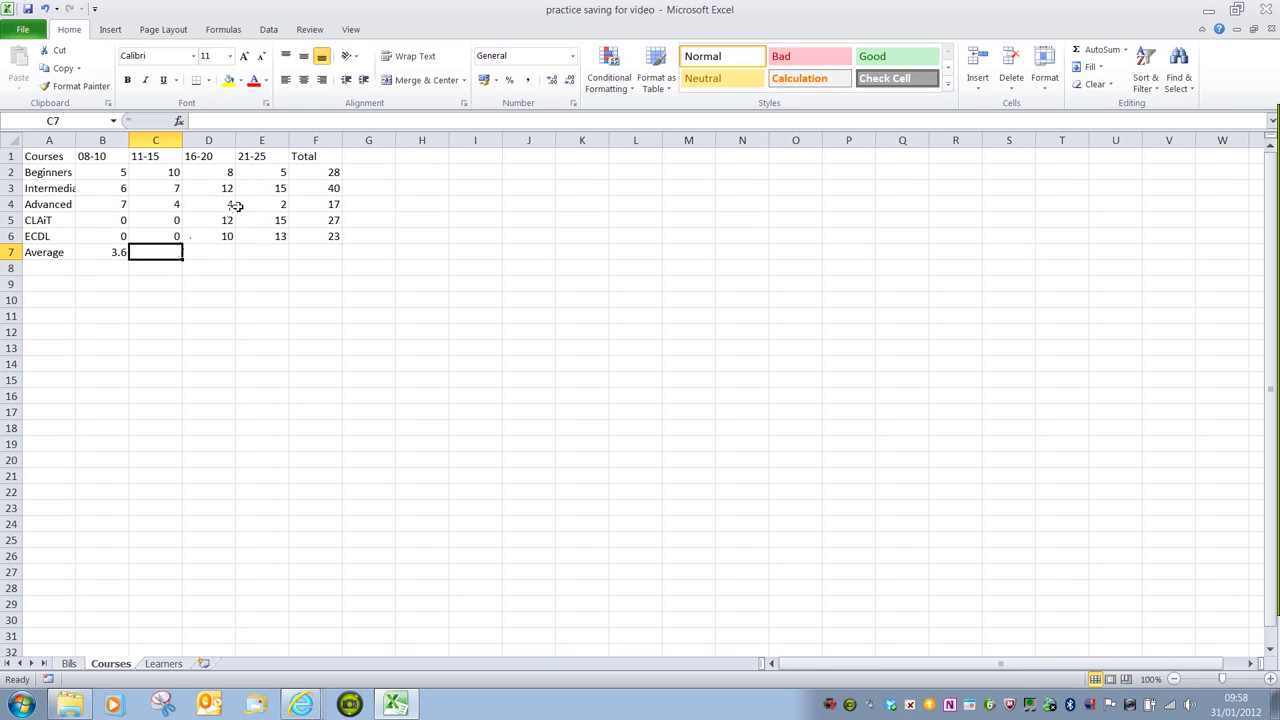
left_click_drag(157, 254, 264, 178)
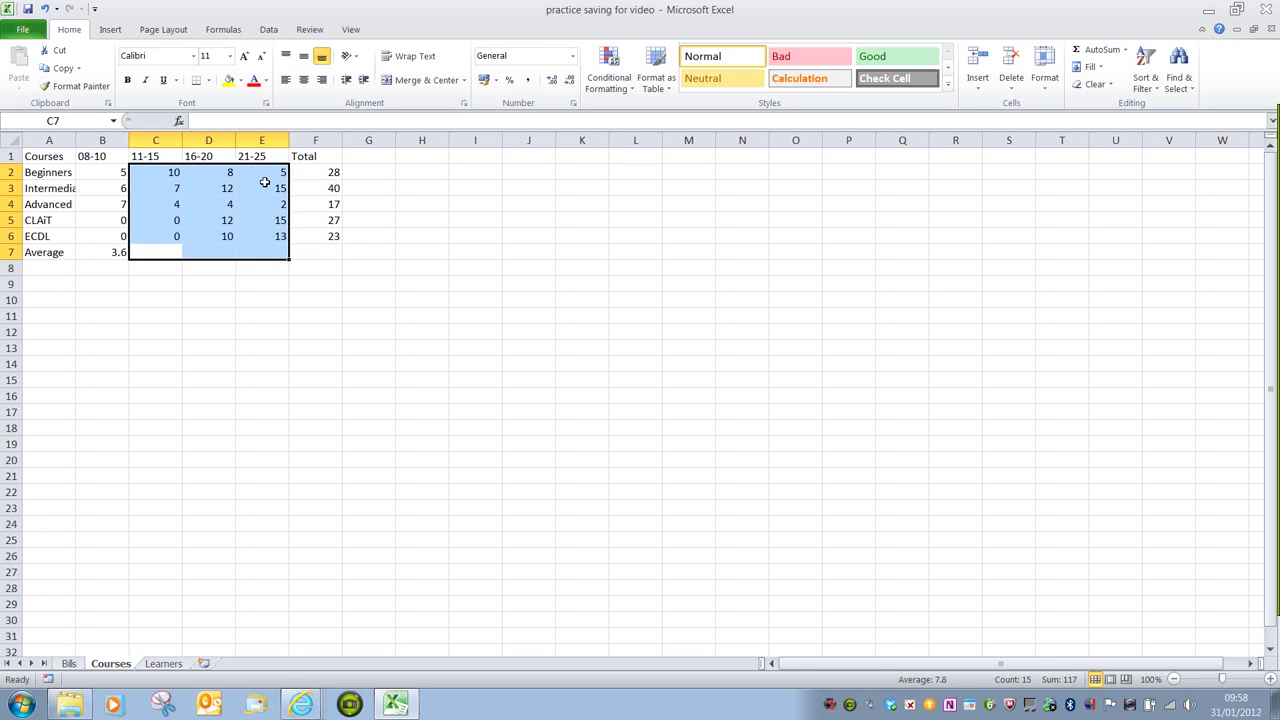
scroll(543, 291, "right", 3)
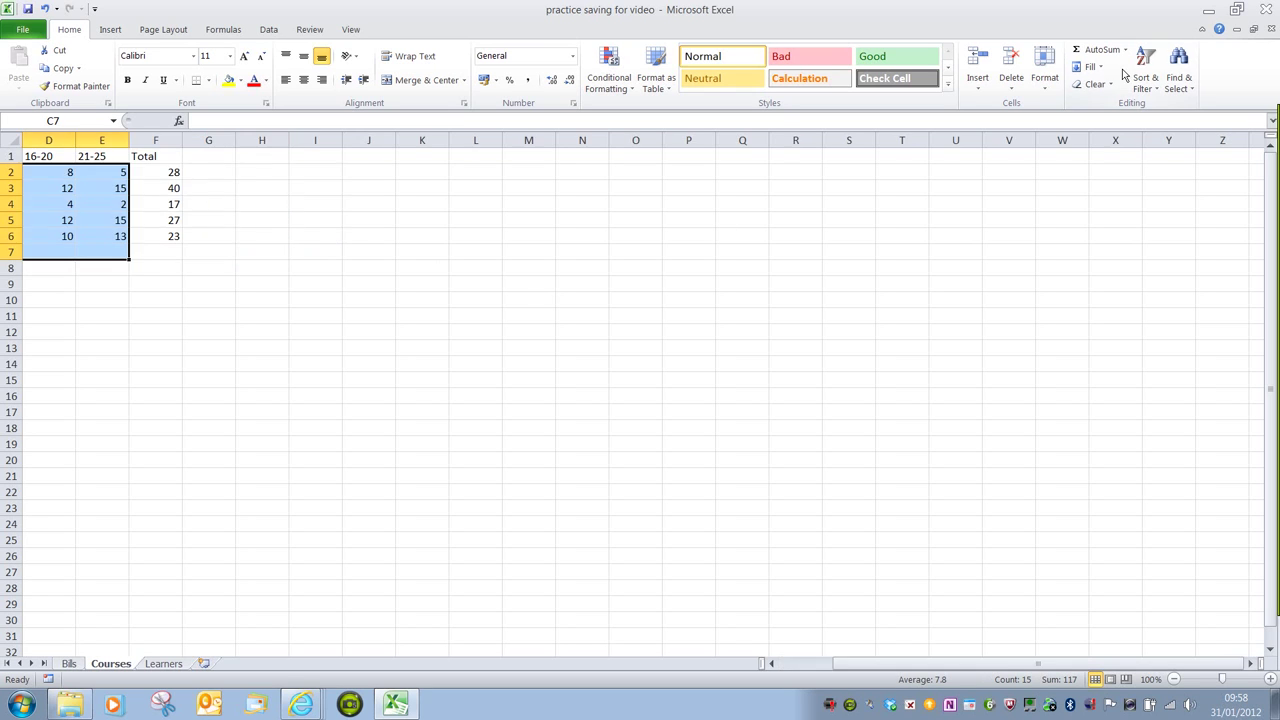
left_click(1125, 50)
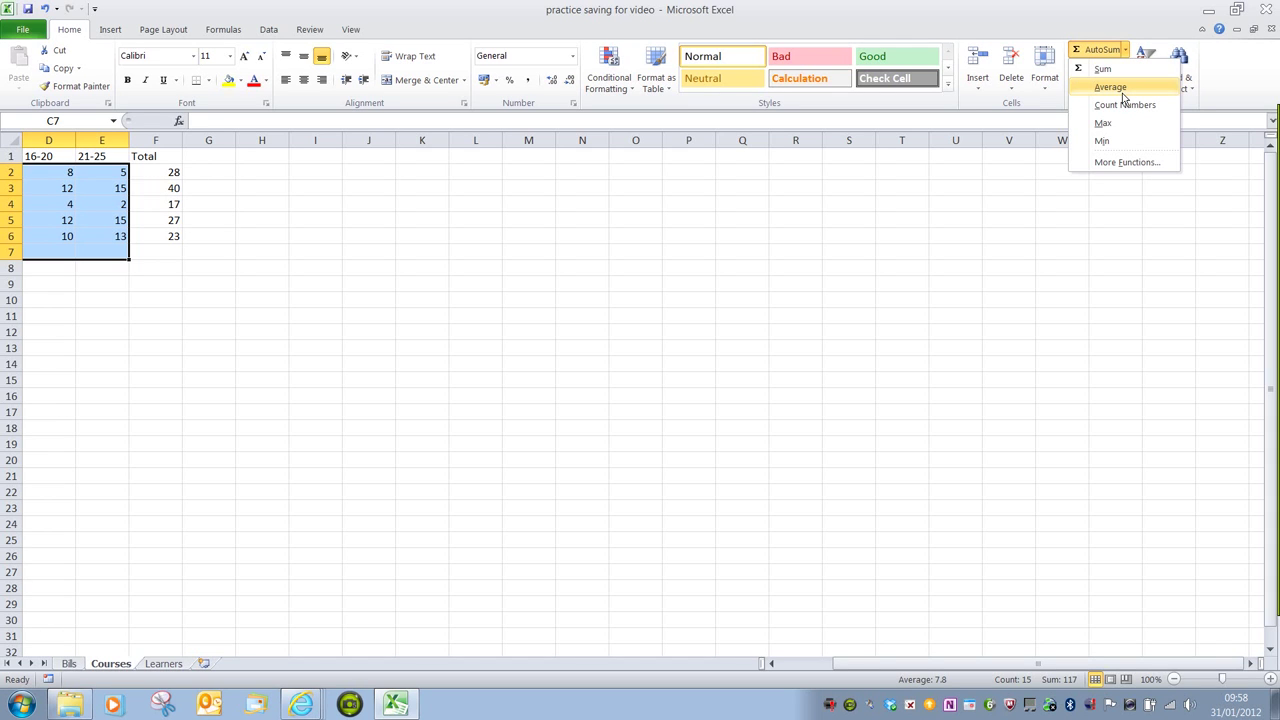
left_click(1122, 91)
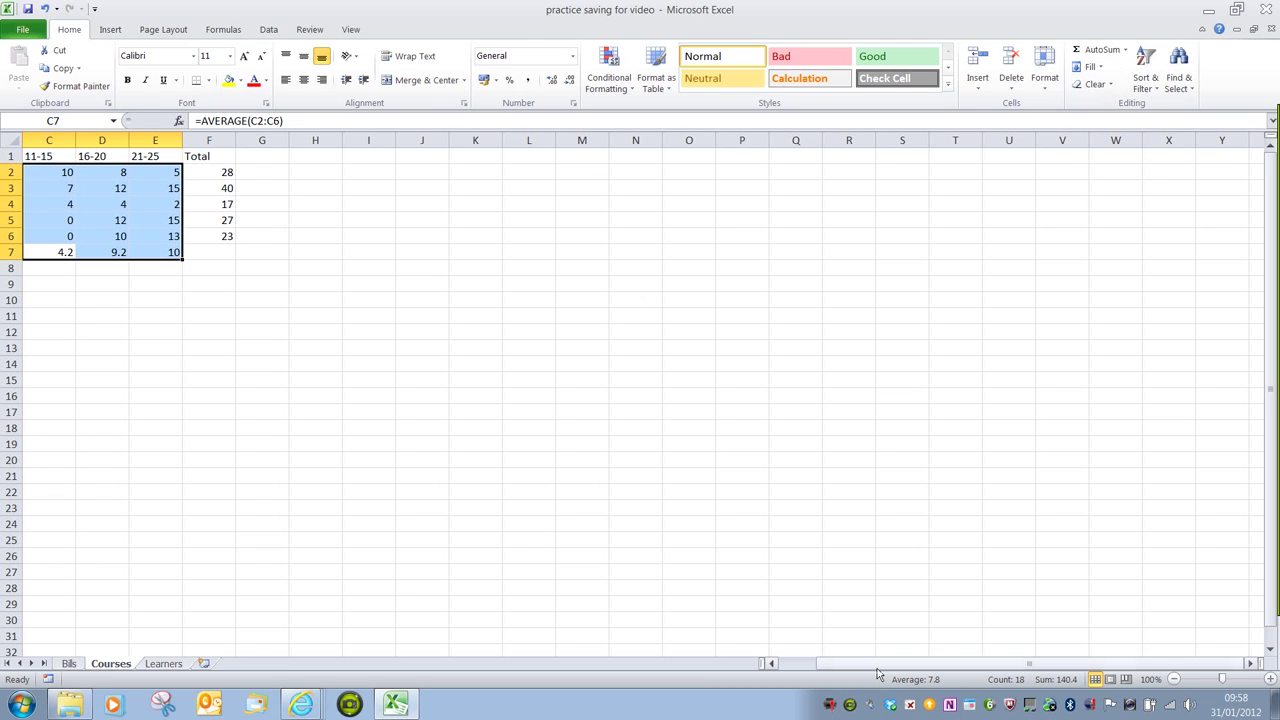
left_click_drag(875, 663, 836, 663)
left_click(168, 256)
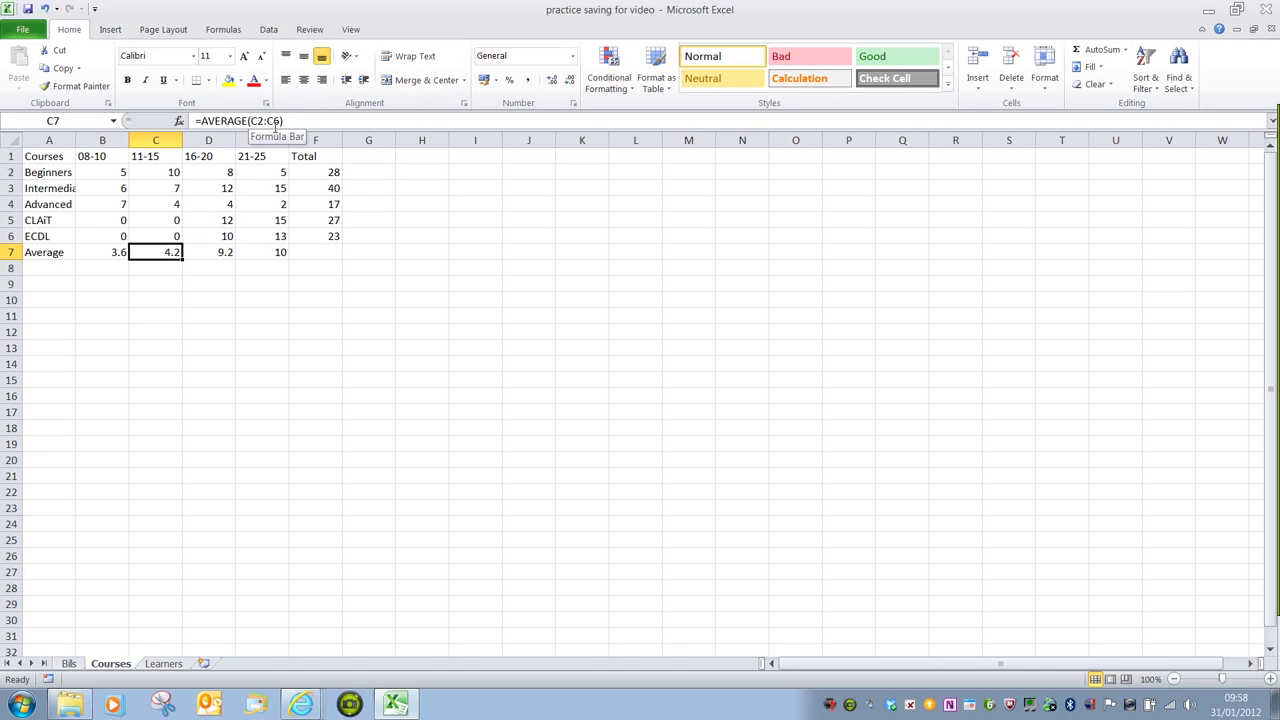
left_click(220, 253)
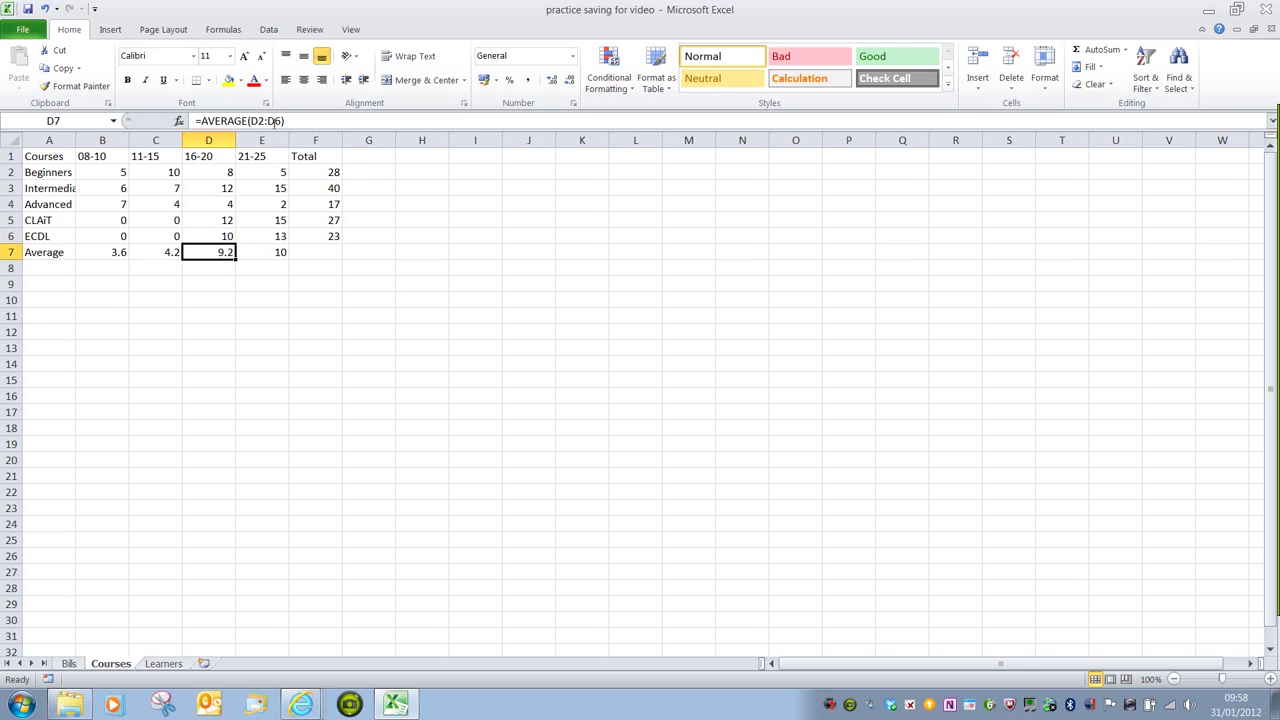
left_click(271, 257)
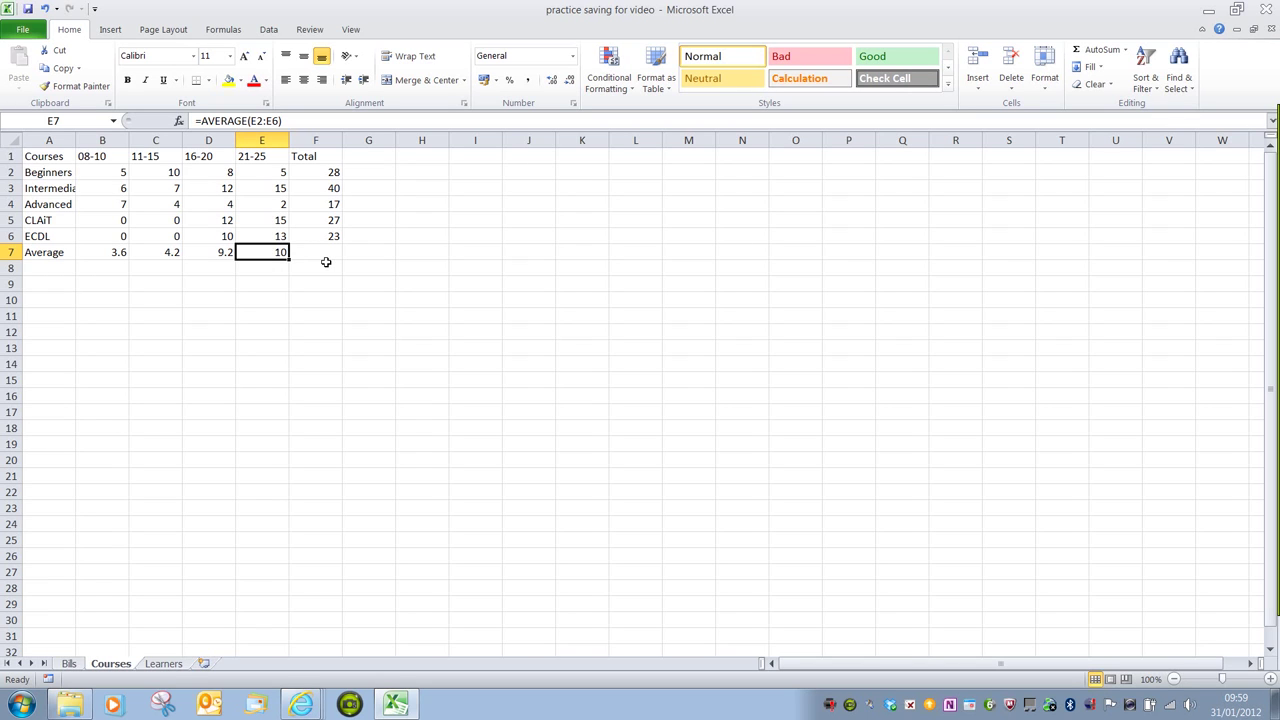
Label A8 'Grand Total' and sum F2:F6 into F8 for a grand total of 135
left_click(44, 274)
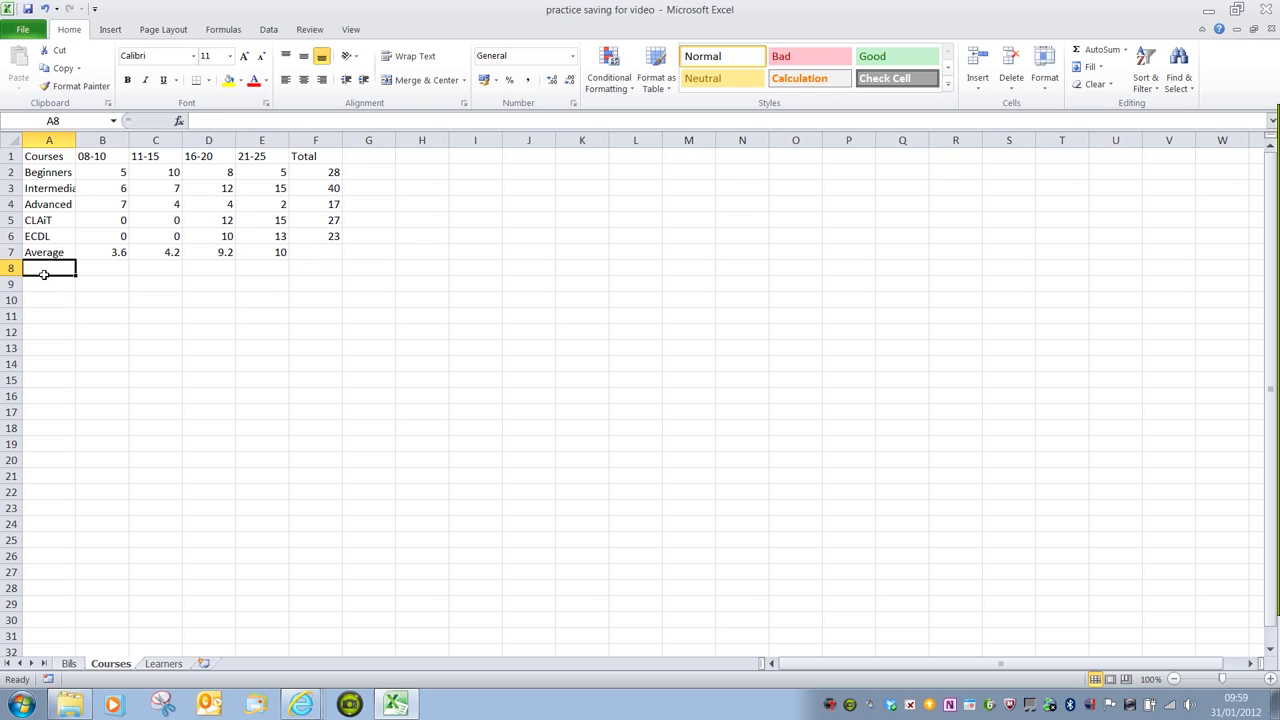
type("Gran")
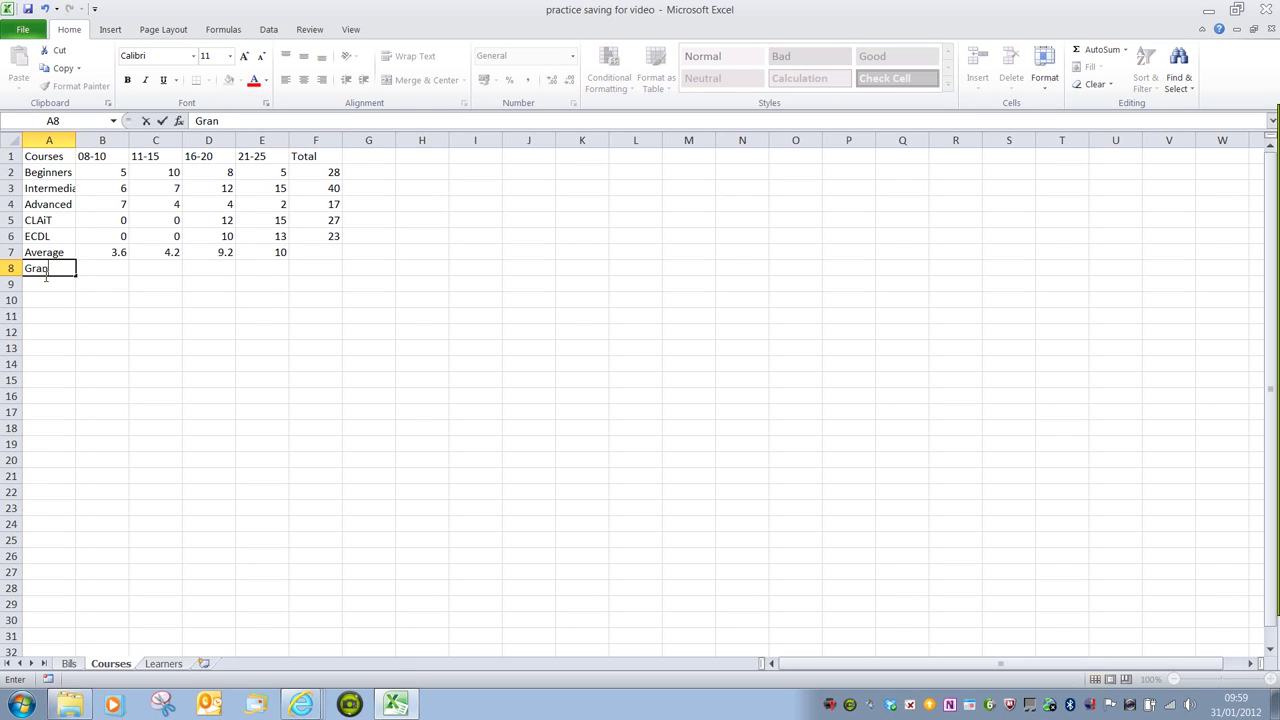
type("d Total")
left_click(322, 275)
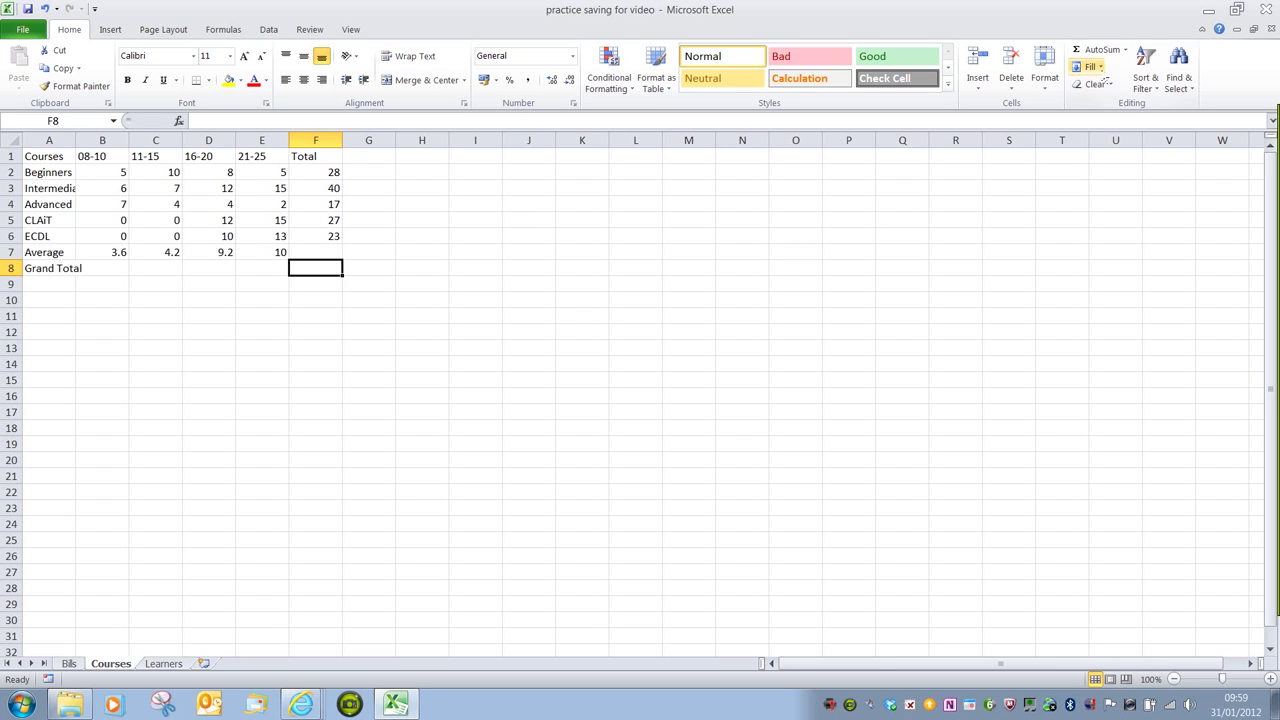
left_click(1101, 50)
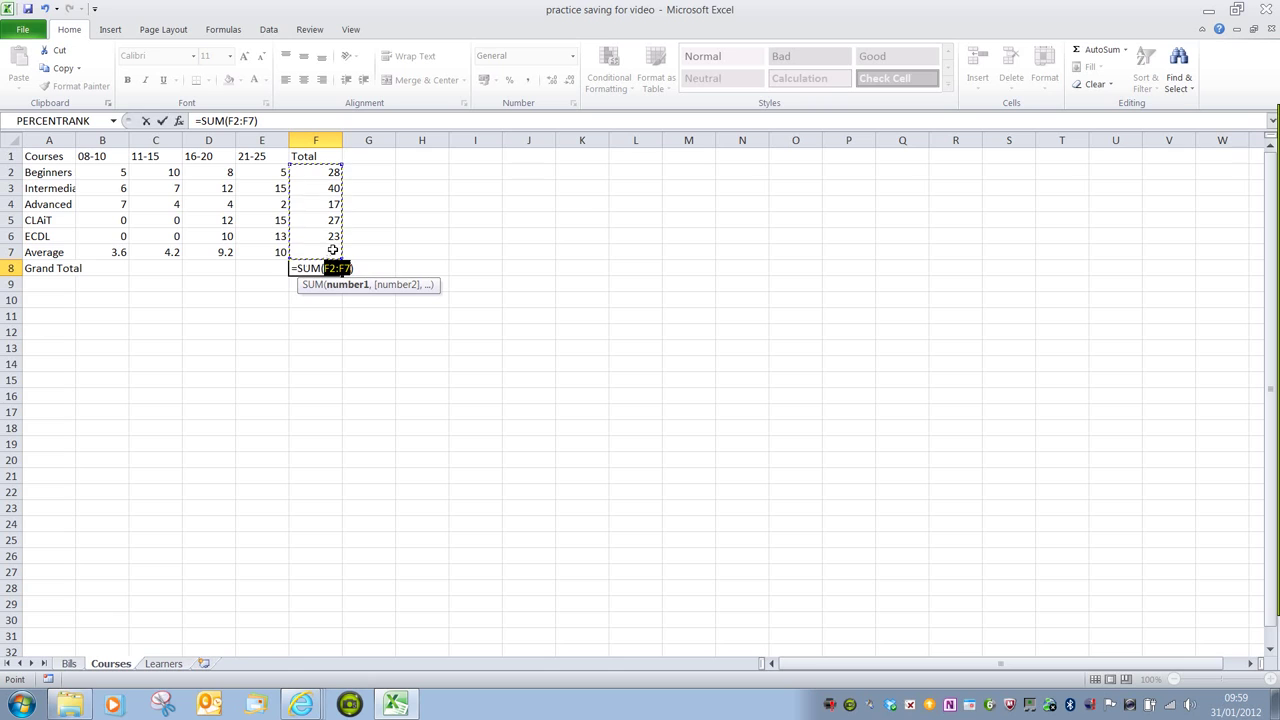
left_click(318, 175)
left_click_drag(318, 175, 318, 237)
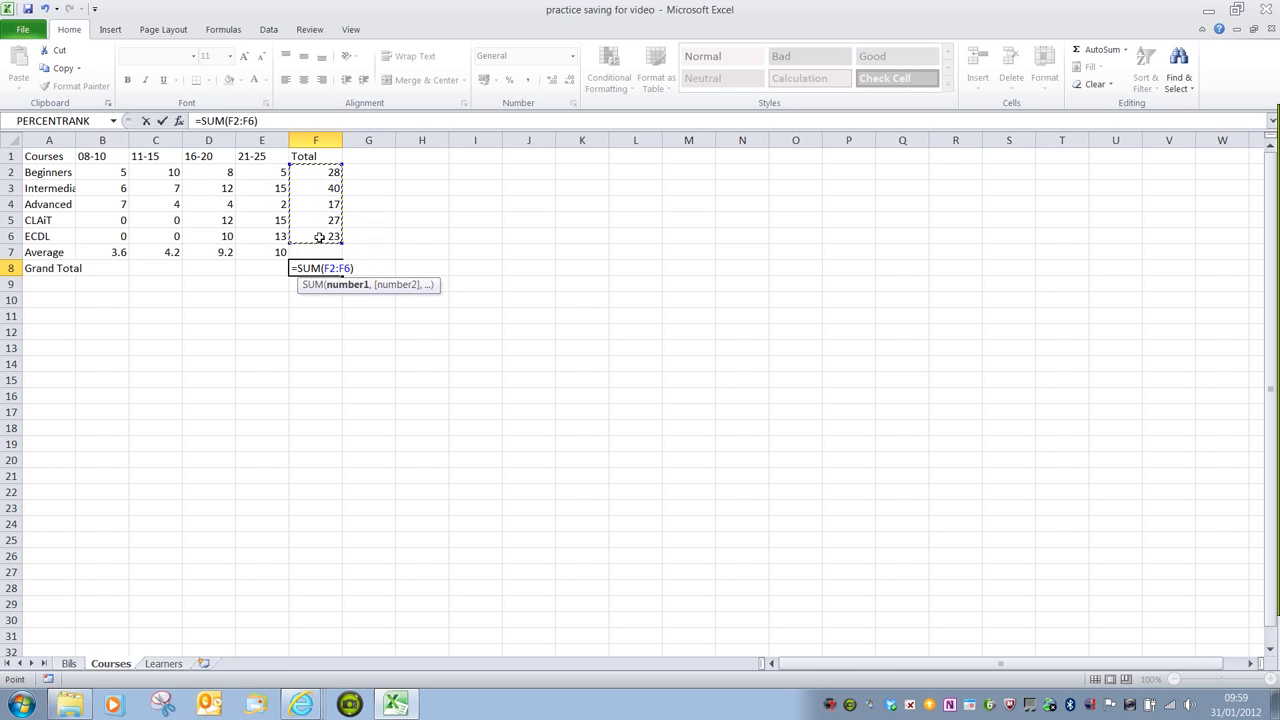
left_click(320, 181)
left_click_drag(320, 183, 320, 234)
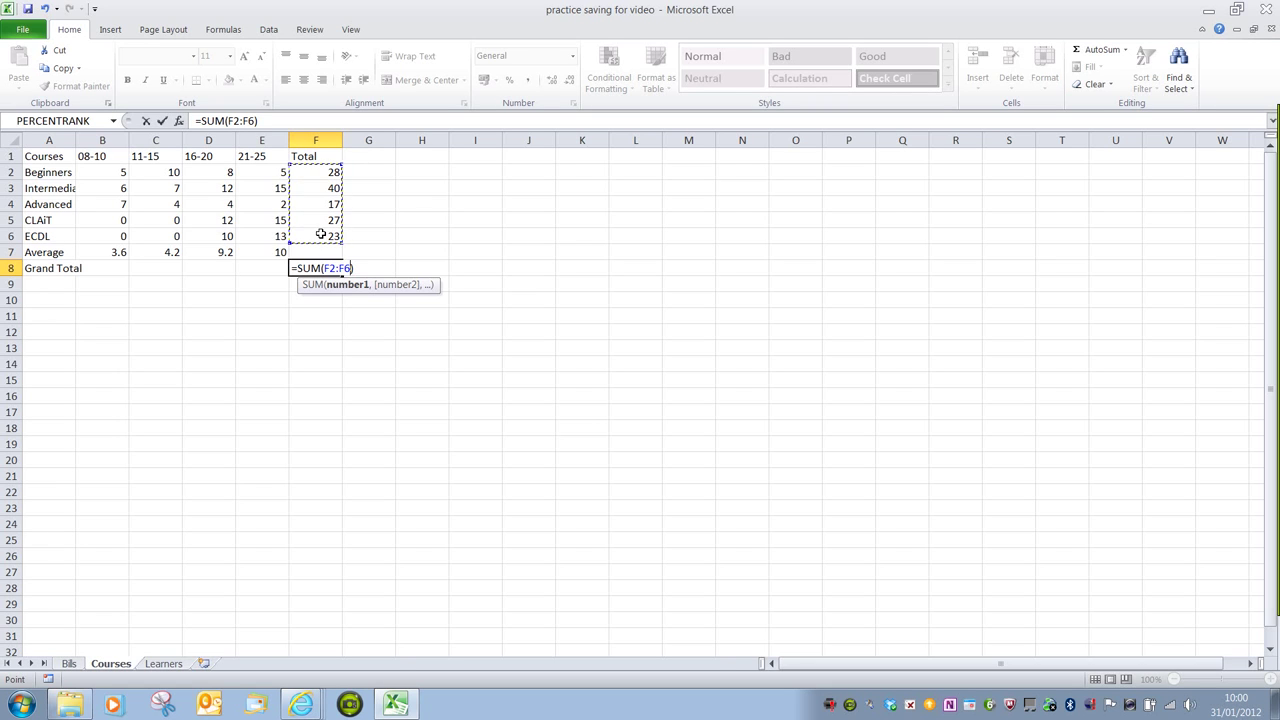
key("Return")
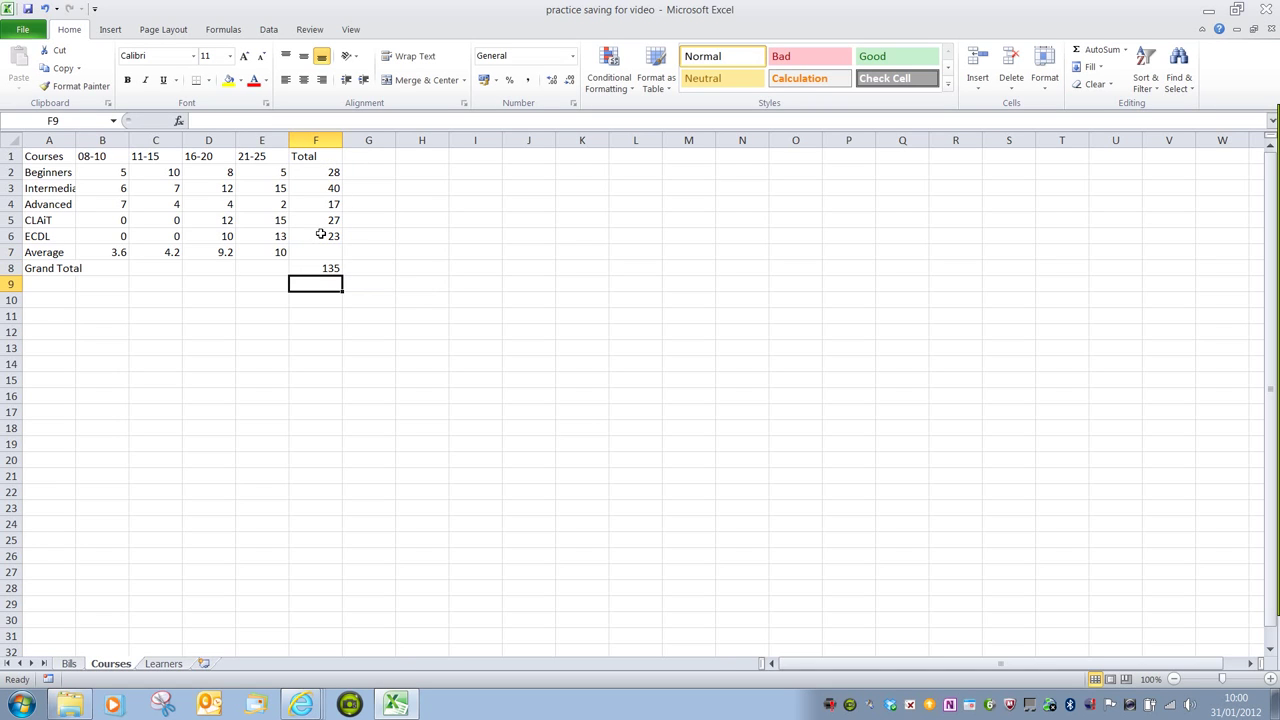
On the Learners sheet, AutoSum Brampton's months B2:M2 into N2, totalling 2415
left_click(182, 667)
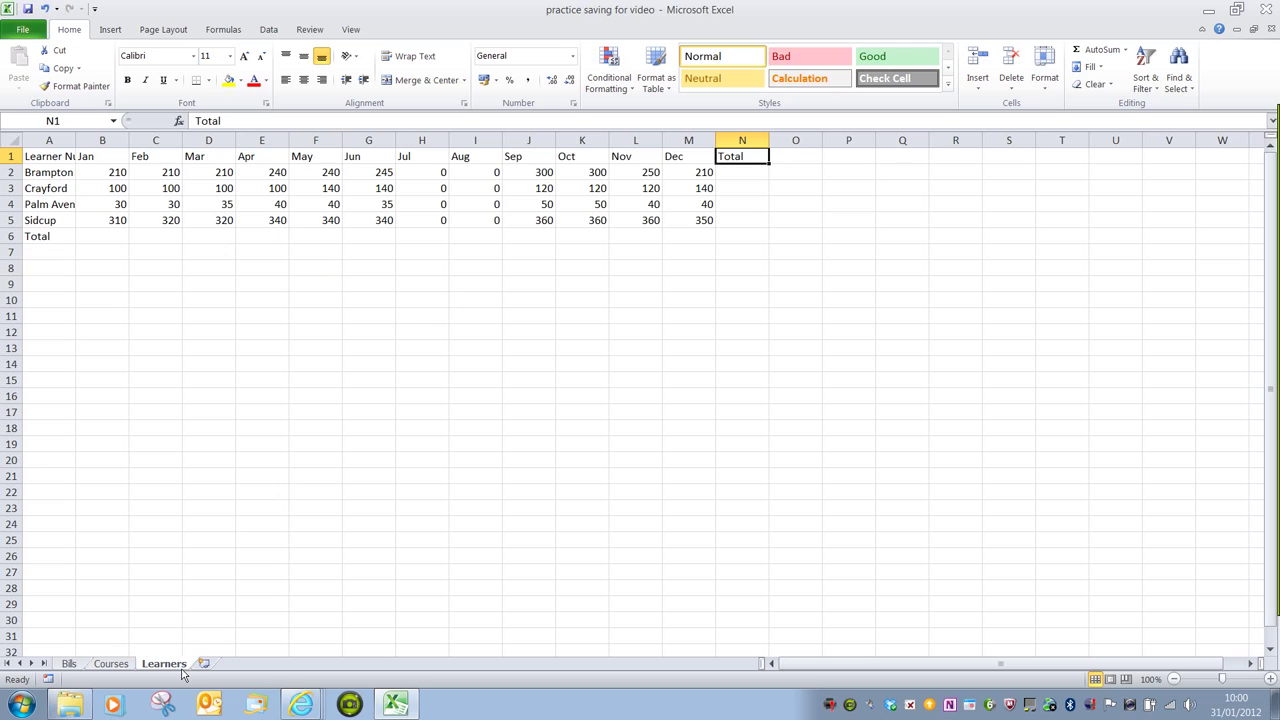
left_click(750, 180)
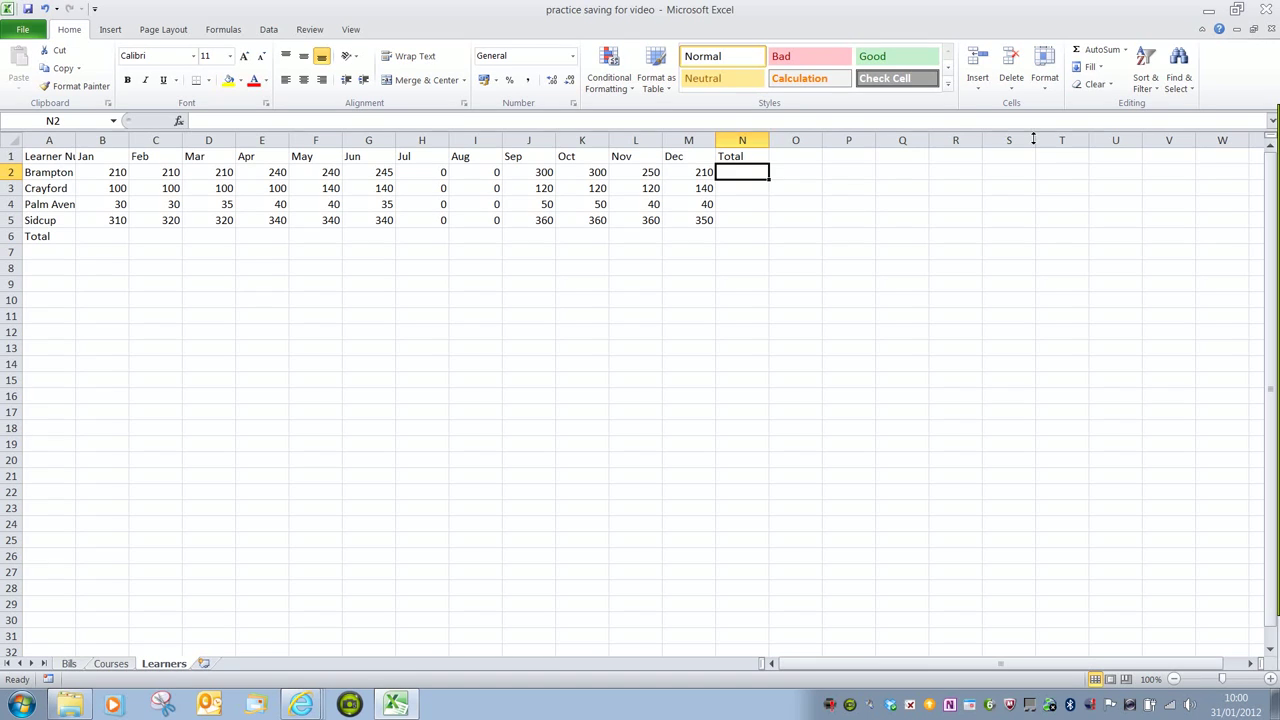
left_click(1101, 50)
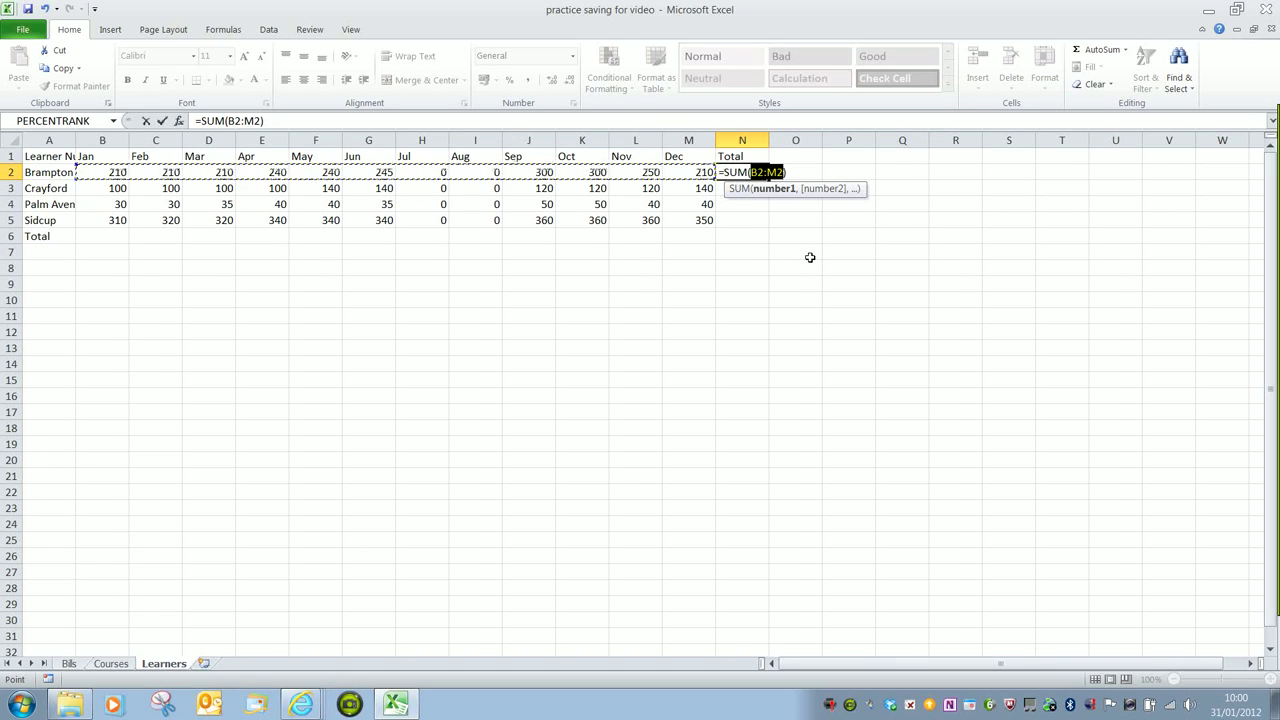
key("Return")
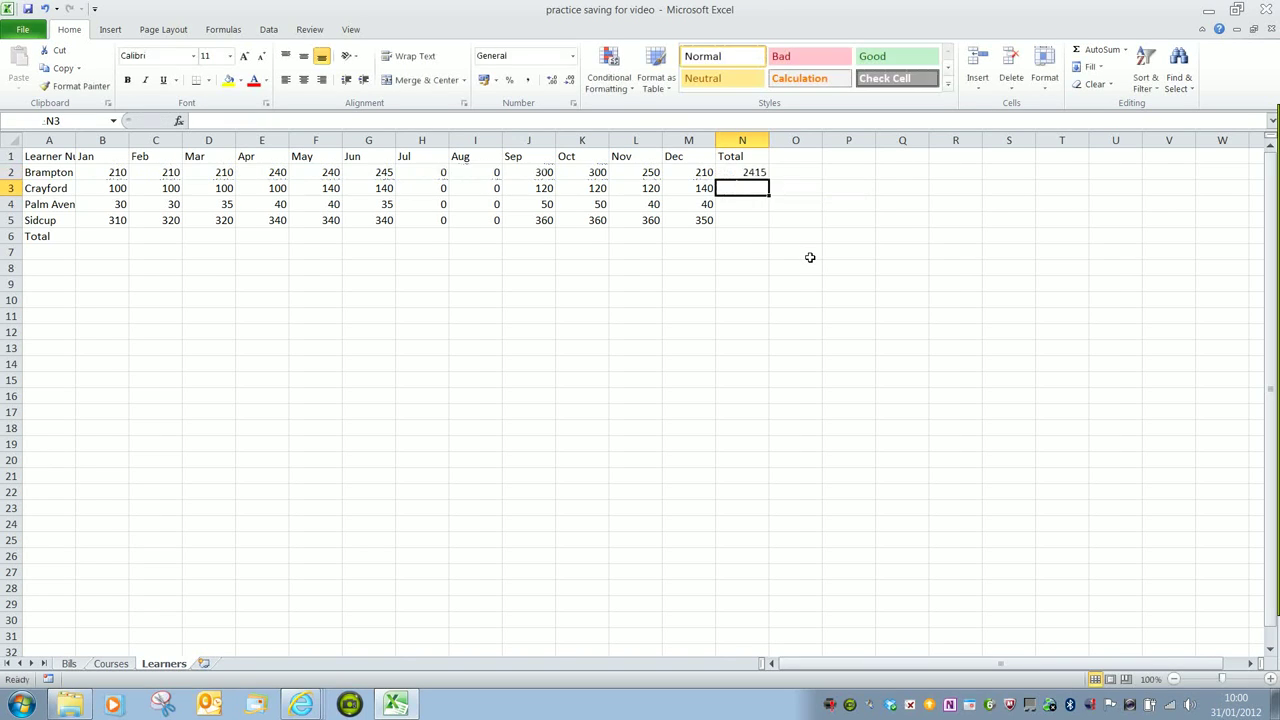
Copy N2's SUM formula down to N5, giving Crayford 1180, Palm Aven 390 and Sidcup 3400
left_click(752, 173)
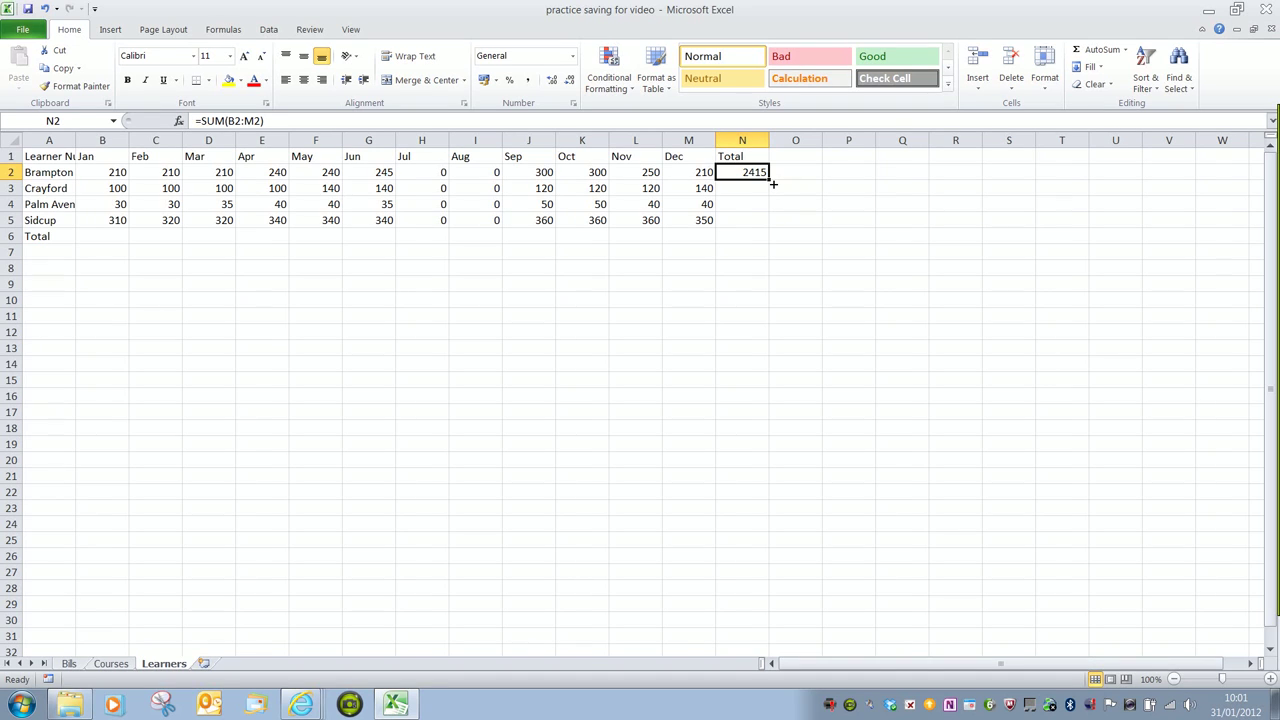
left_click_drag(773, 184, 773, 227)
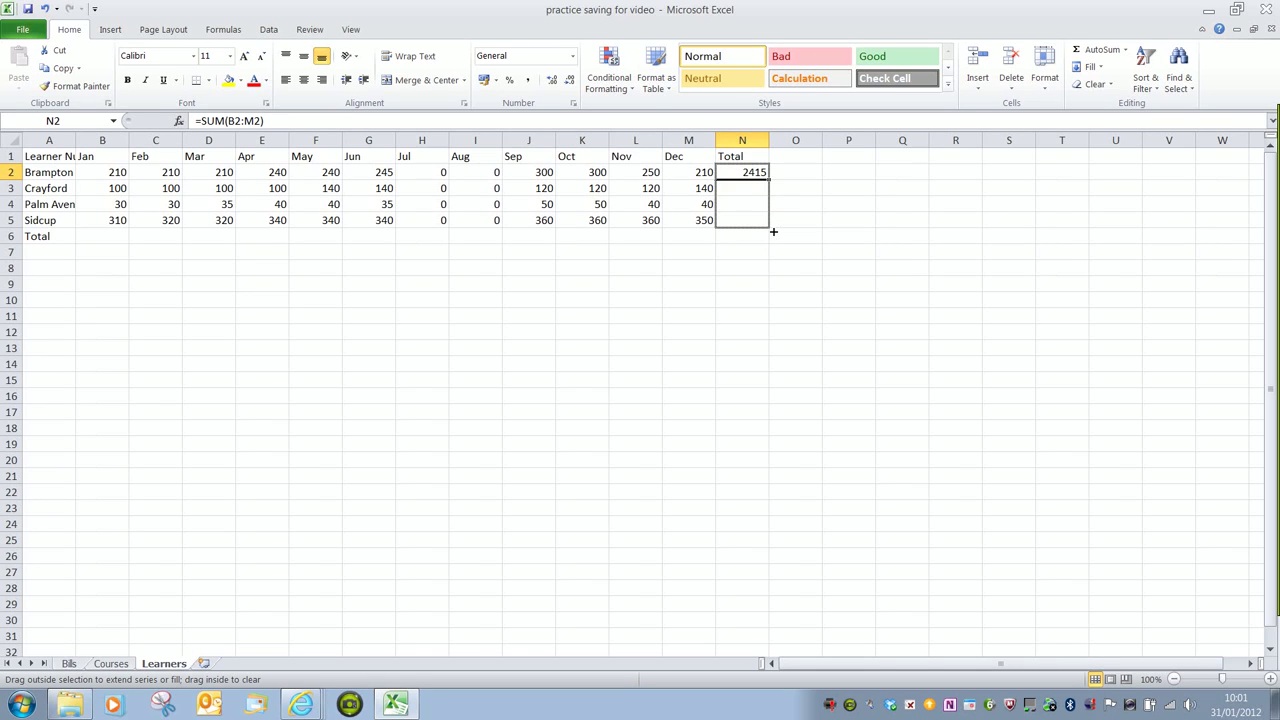
left_click_drag(773, 231, 773, 231)
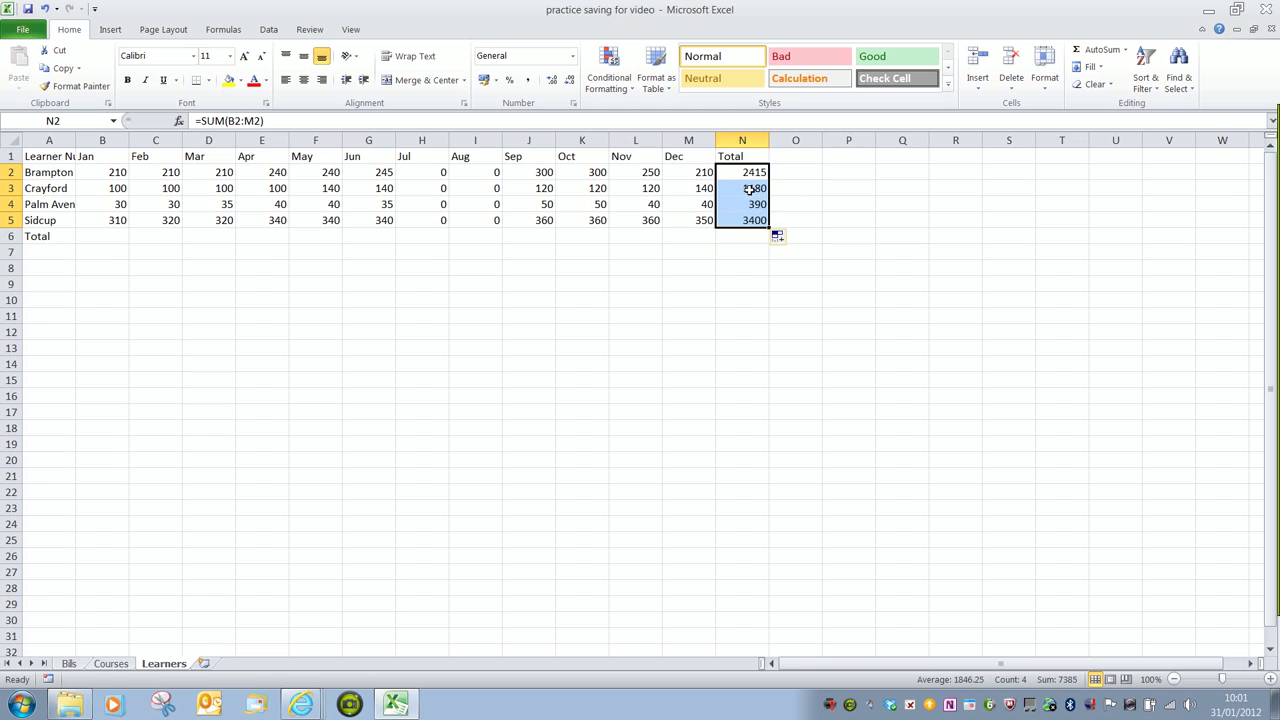
left_click(750, 188)
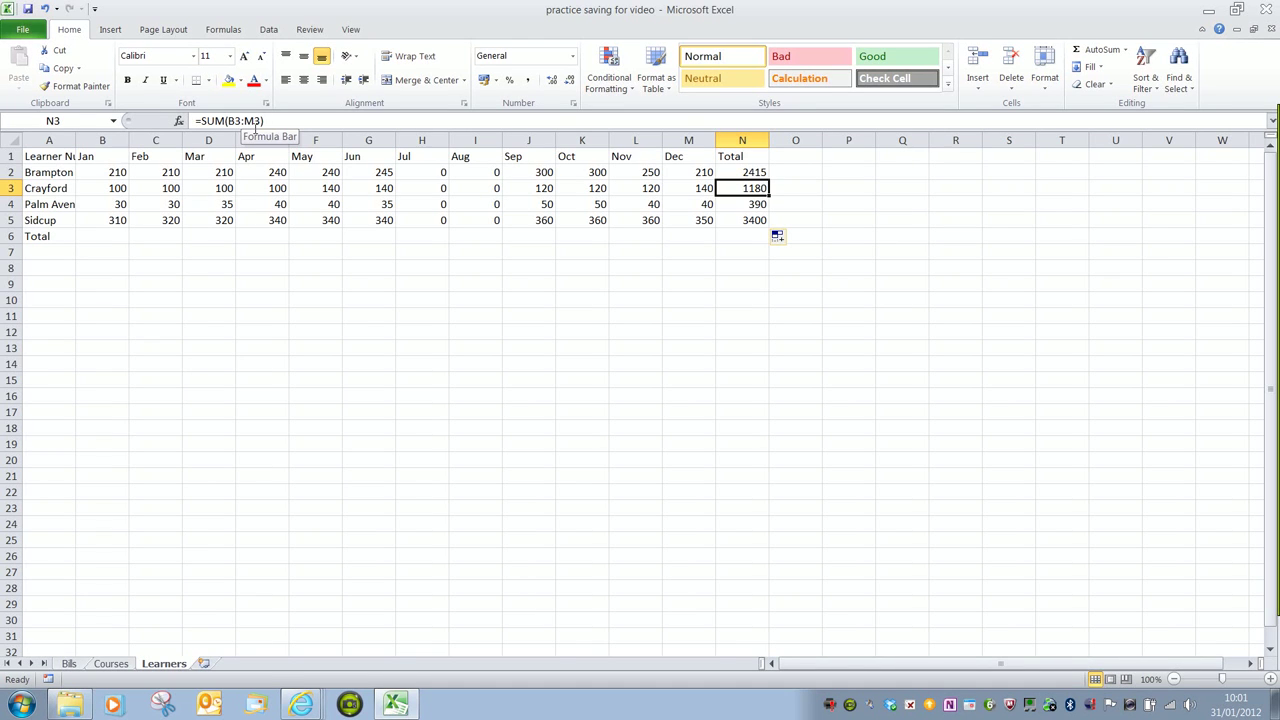
left_click(751, 212)
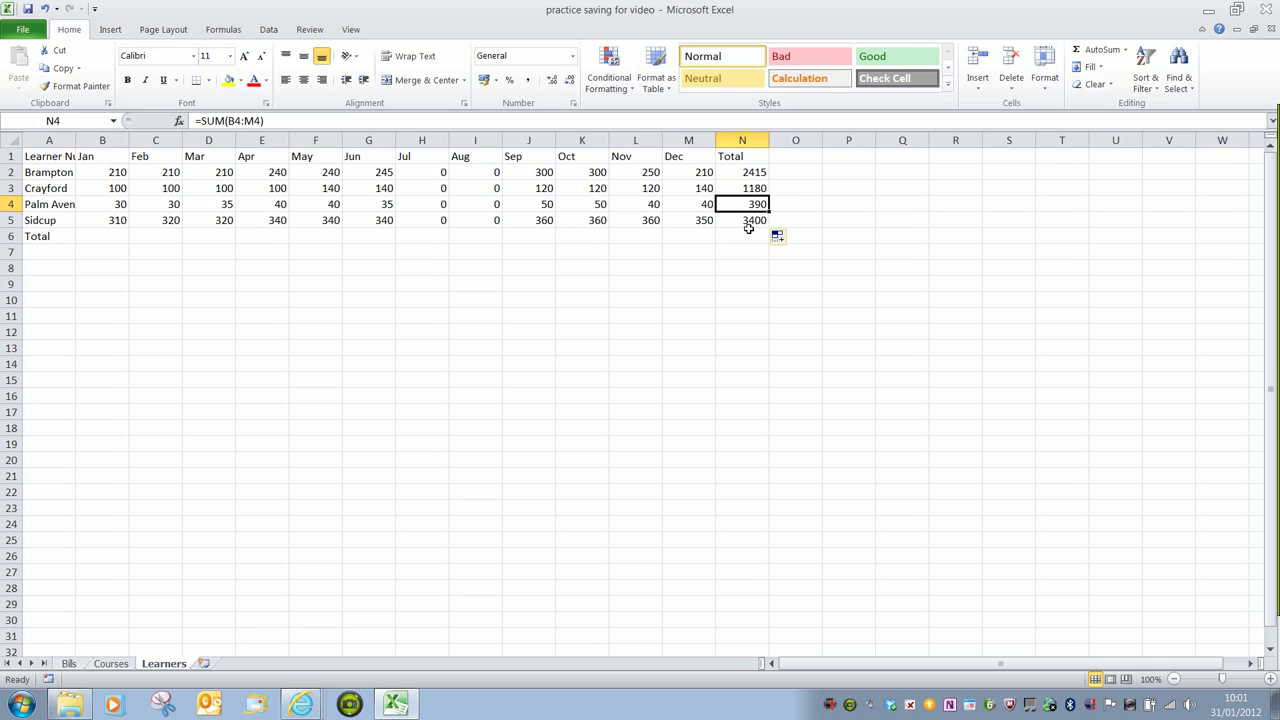
left_click(510, 384)
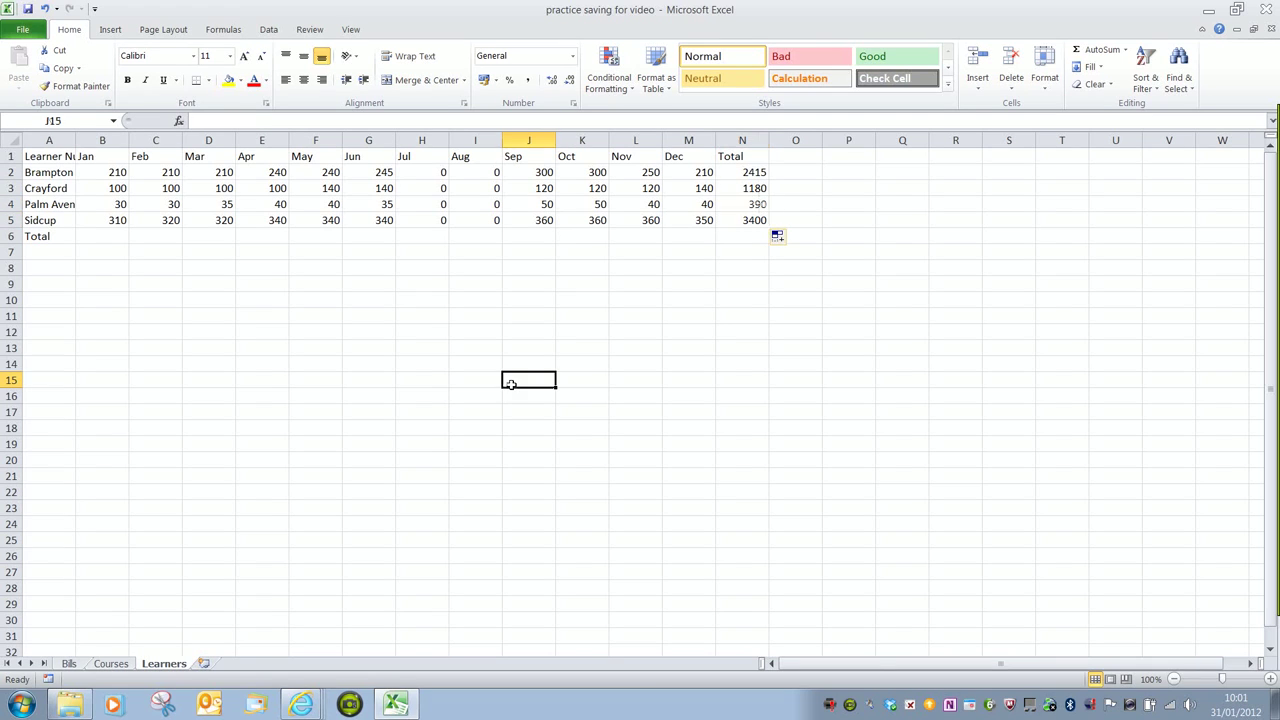
Sum January's figures B2:B5 into B6, giving 650
left_click(109, 238)
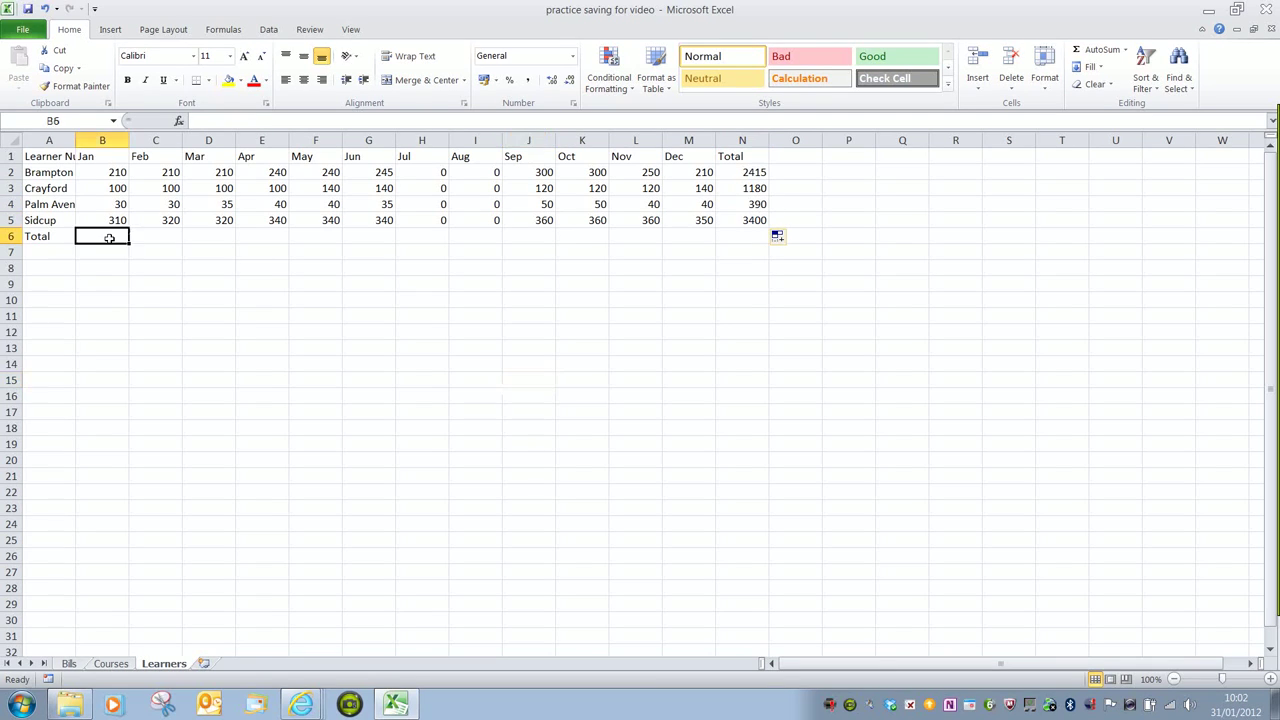
left_click(1099, 58)
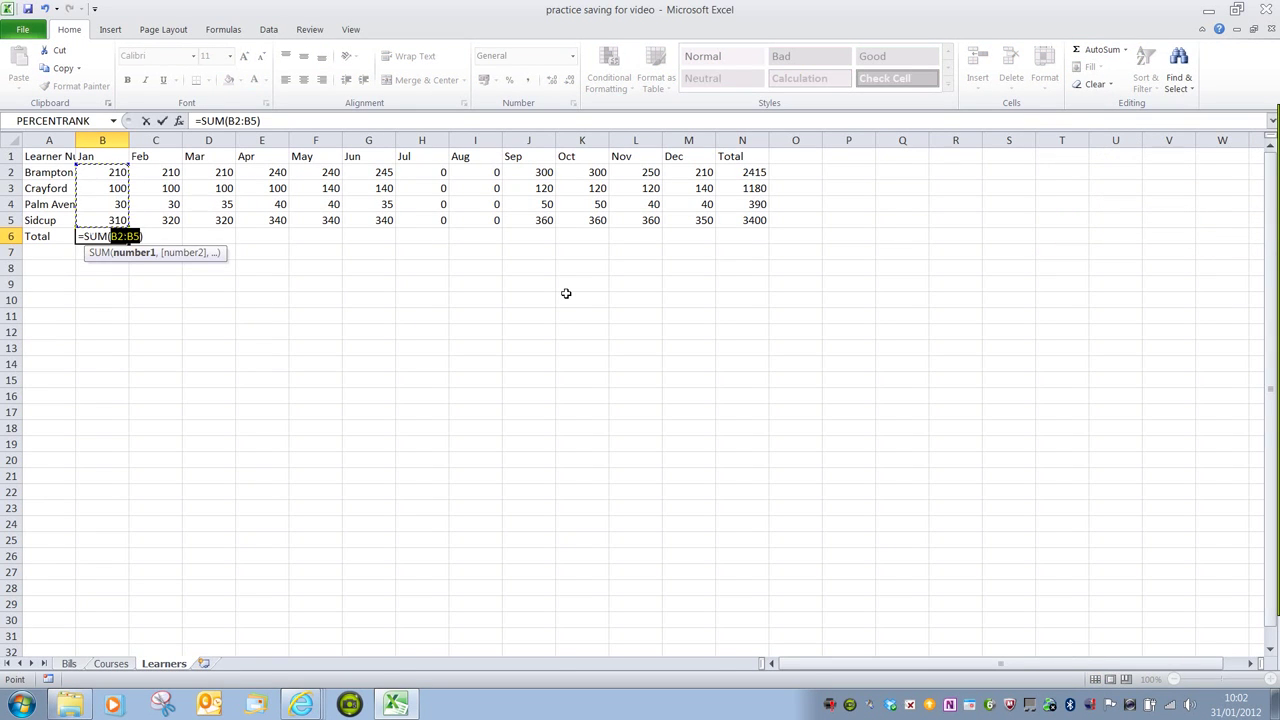
key("Return")
Move the January total out of B6 and back, then begin filling it across row 6
left_click(112, 238)
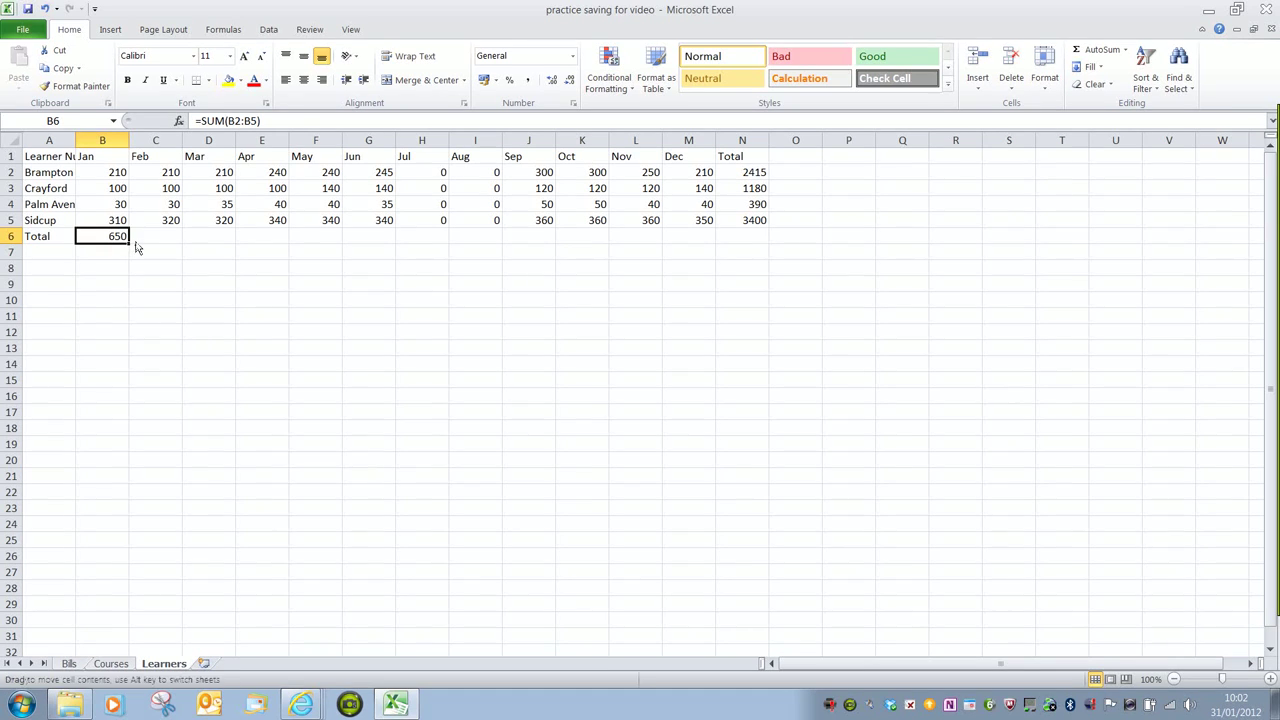
left_click_drag(138, 248, 464, 336)
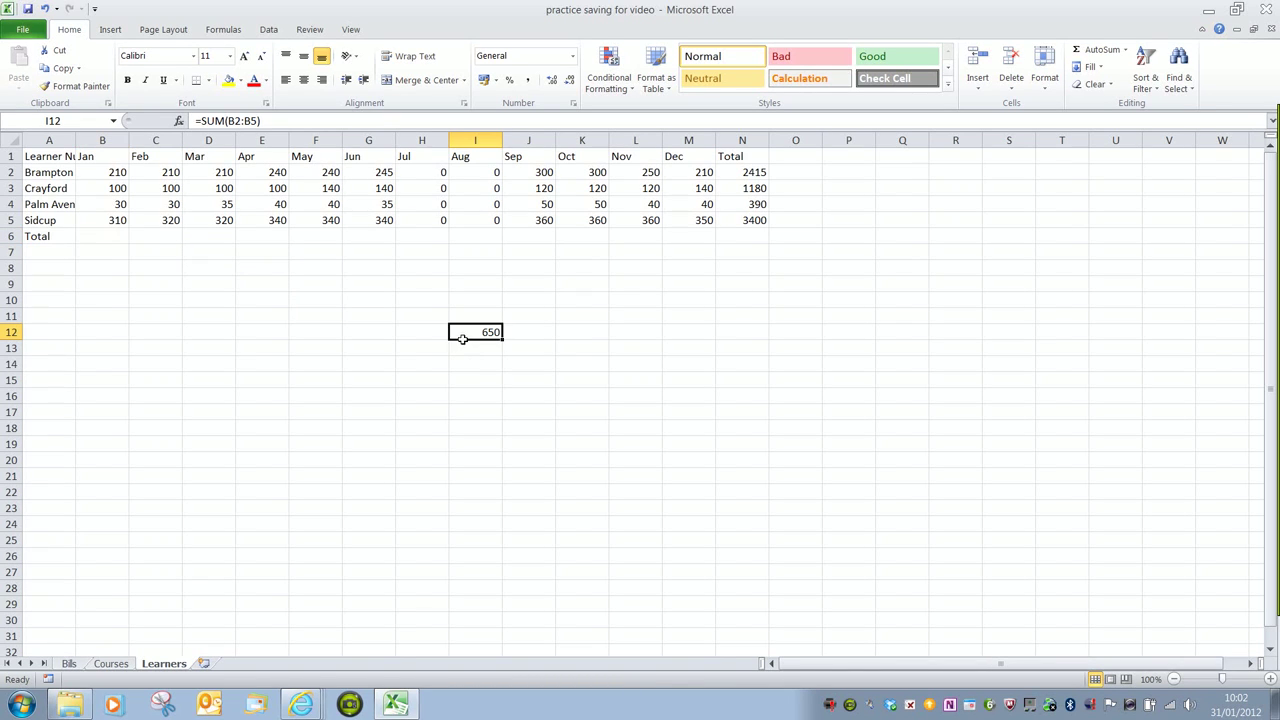
left_click_drag(491, 334, 122, 244)
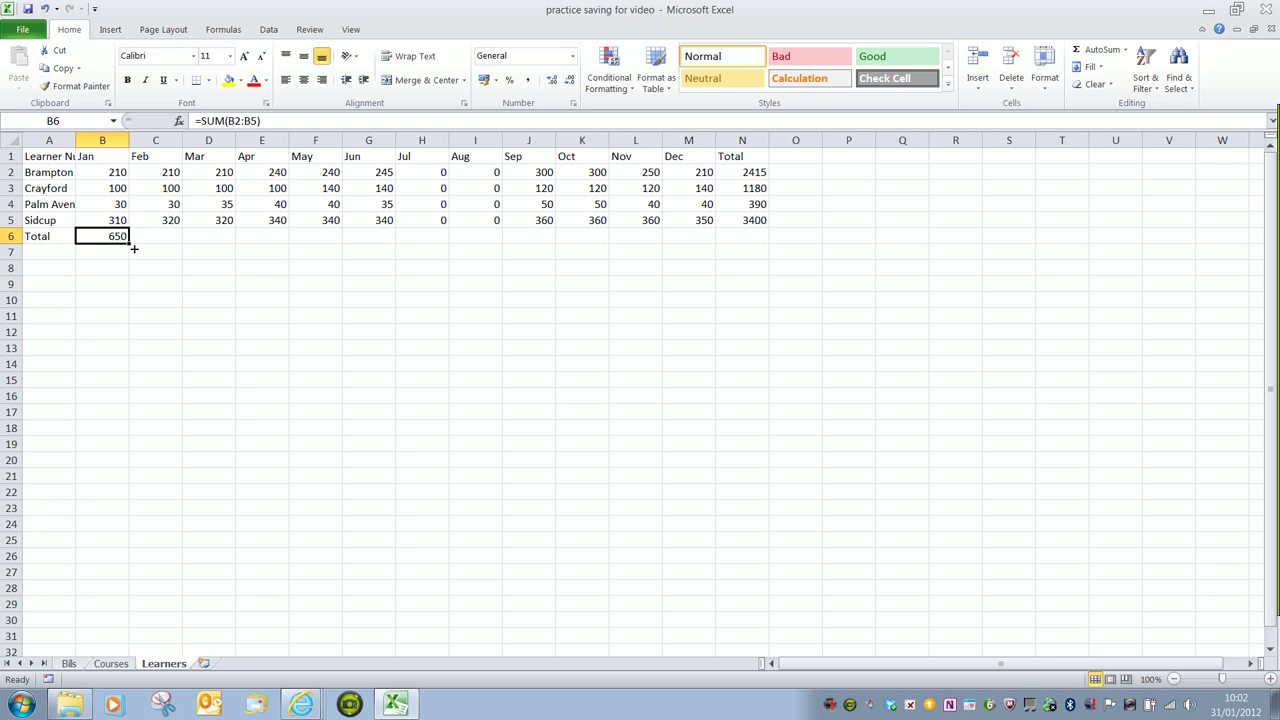
left_click_drag(133, 248, 699, 243)
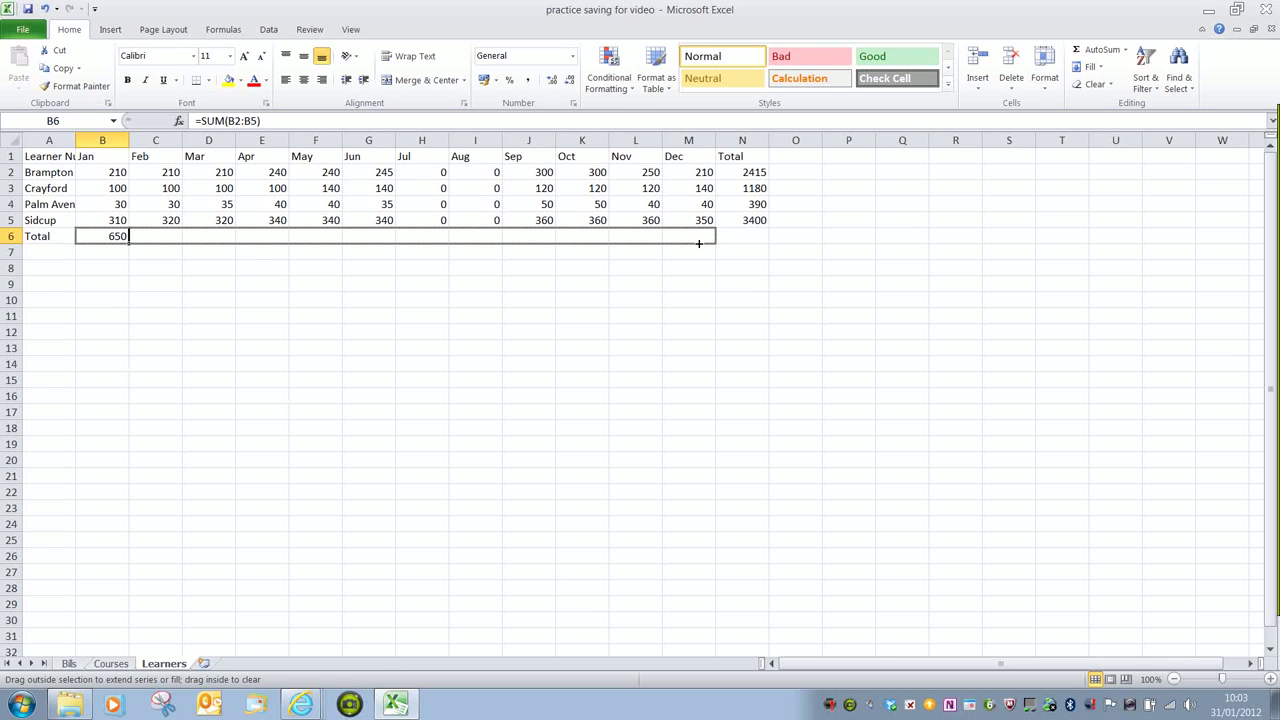
Extend B6's SUM formula right to M6, totalling Feb 660 through Dec 740
left_click_drag(699, 243, 699, 243)
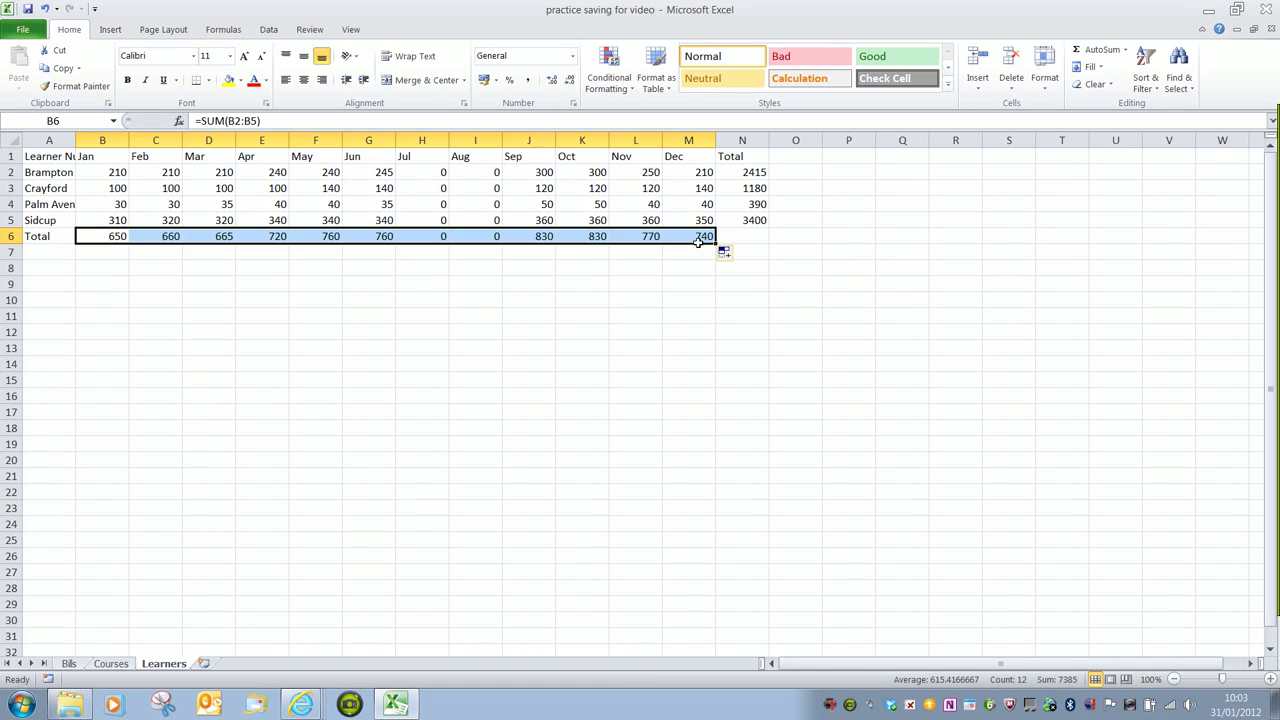
left_click(597, 268)
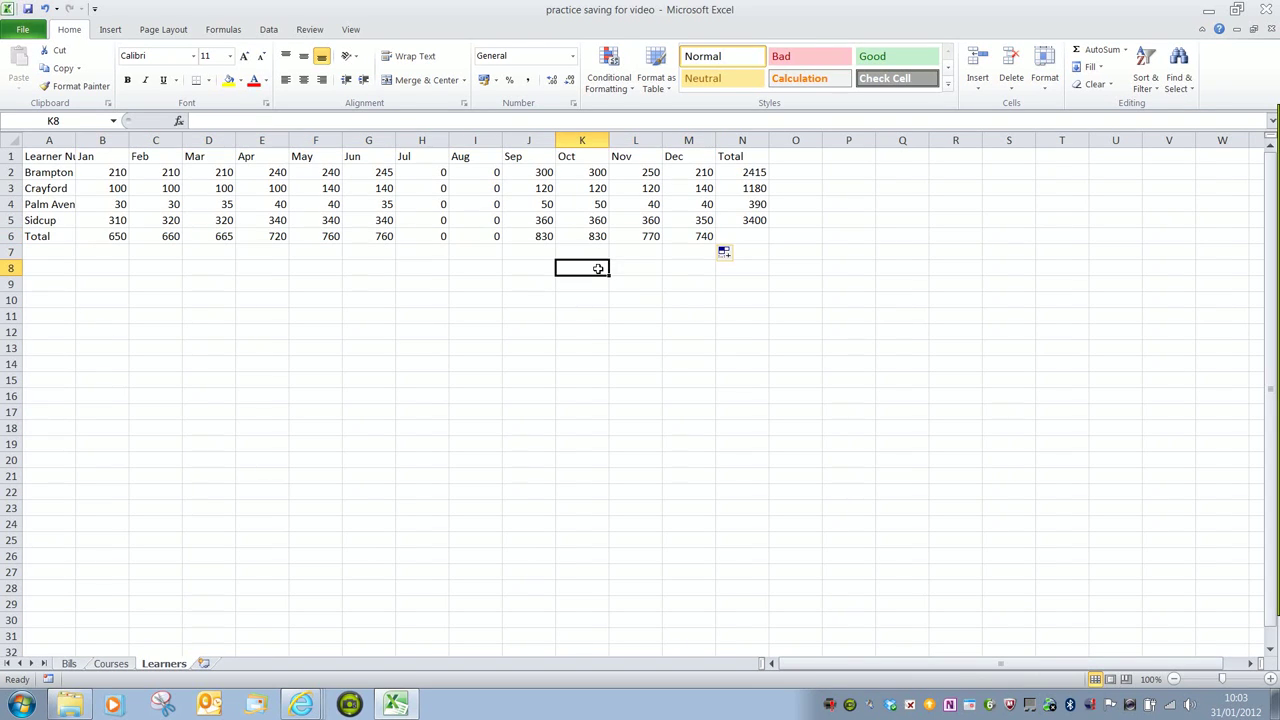